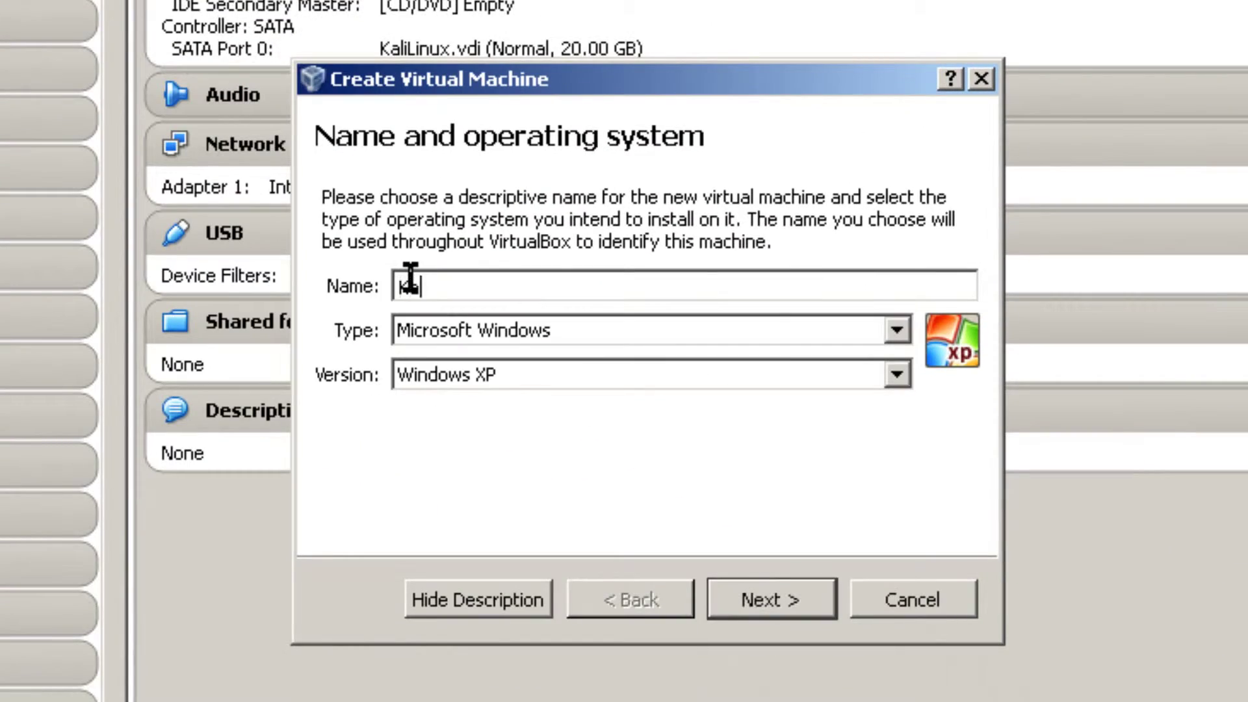
pyautogui.write('liLinux01')
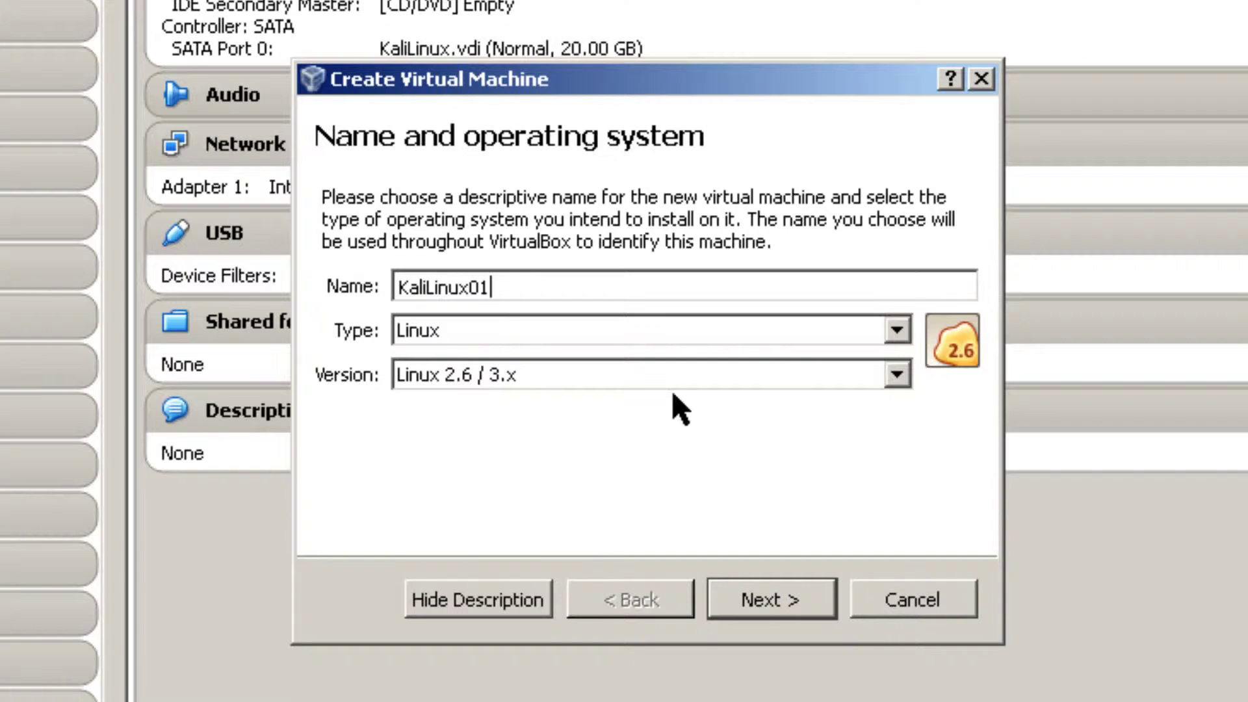
# Set up KaliLinux01 as Linux 2.6 / 3.x (64 bit) with 512 MB memory
pyautogui.click(898, 376)
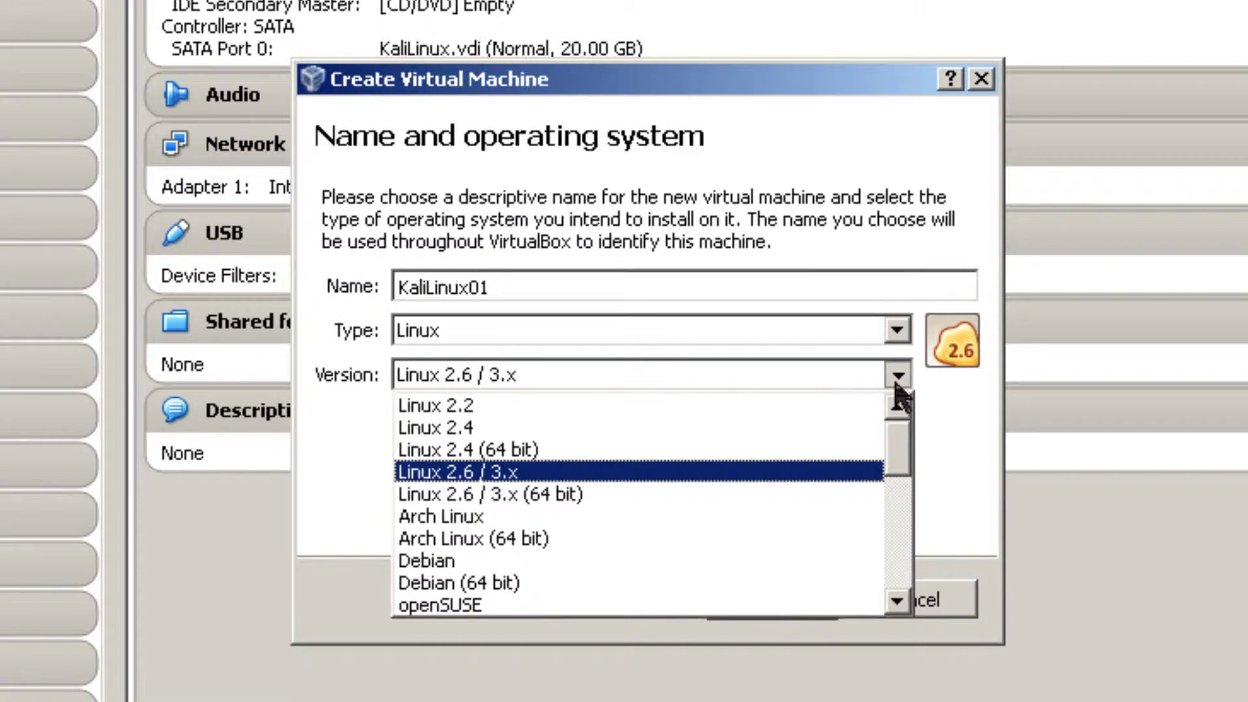
pyautogui.click(555, 495)
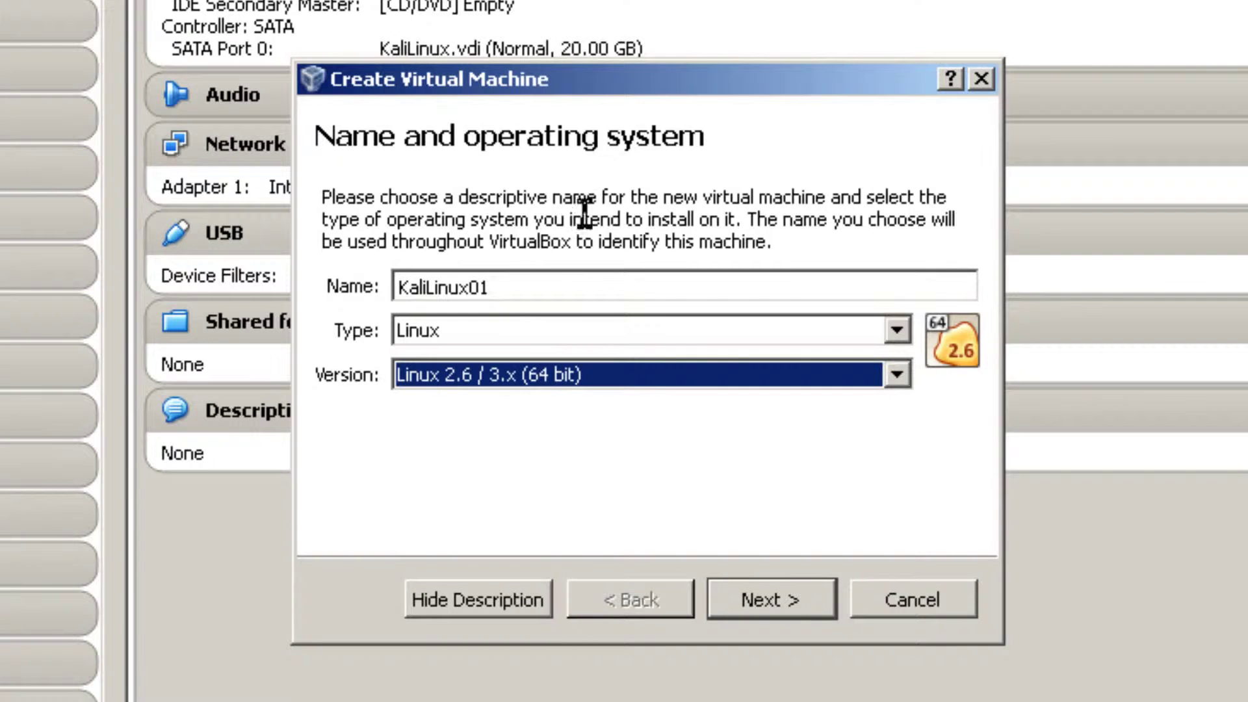
pyautogui.click(764, 600)
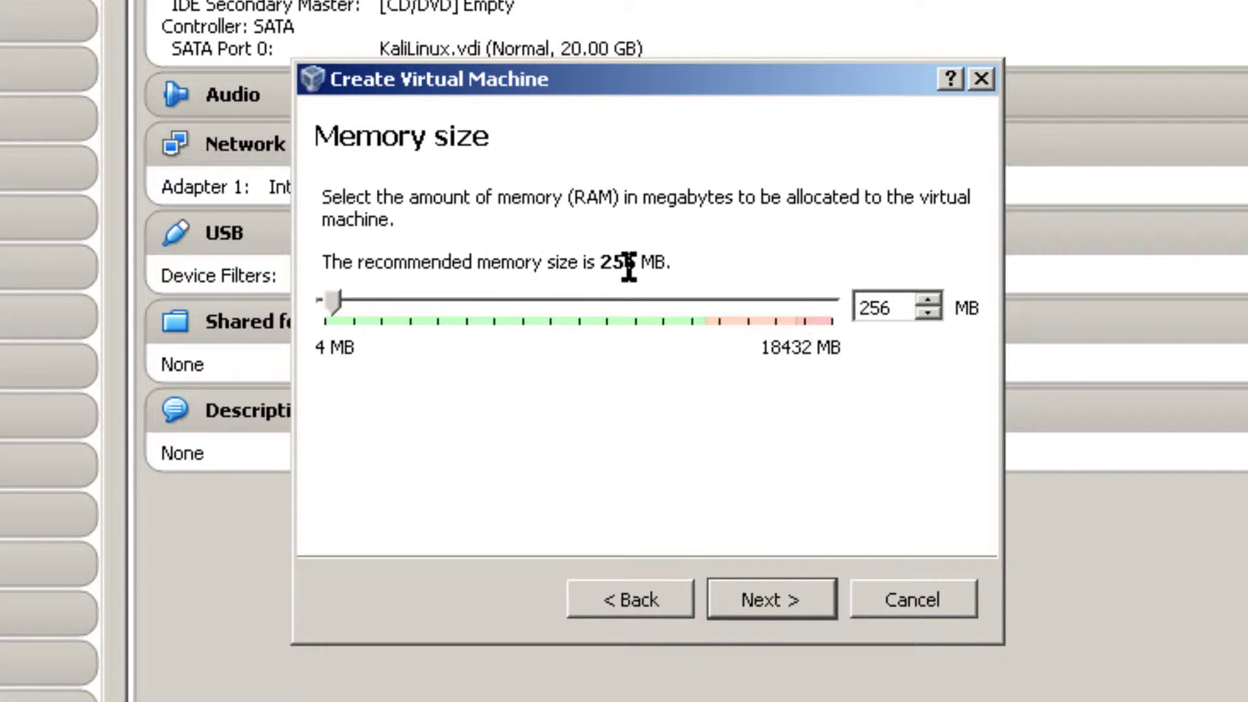
pyautogui.doubleClick(883, 308)
pyautogui.write('512')
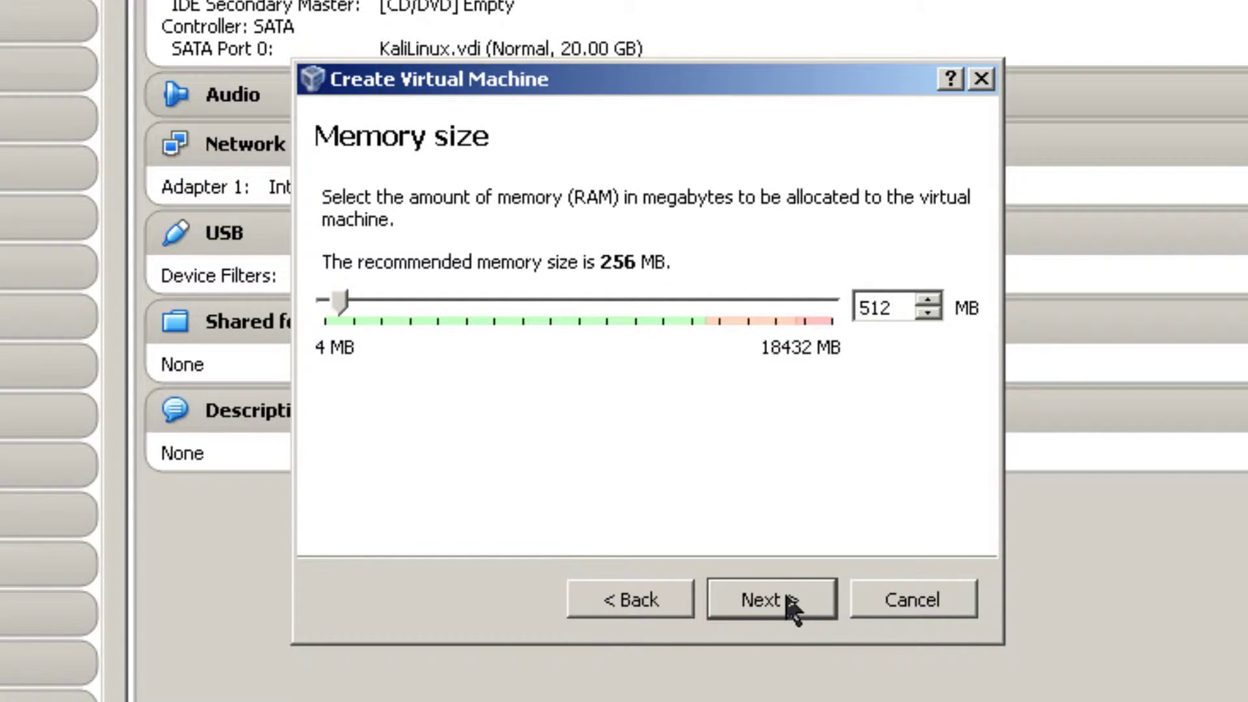
pyautogui.click(781, 600)
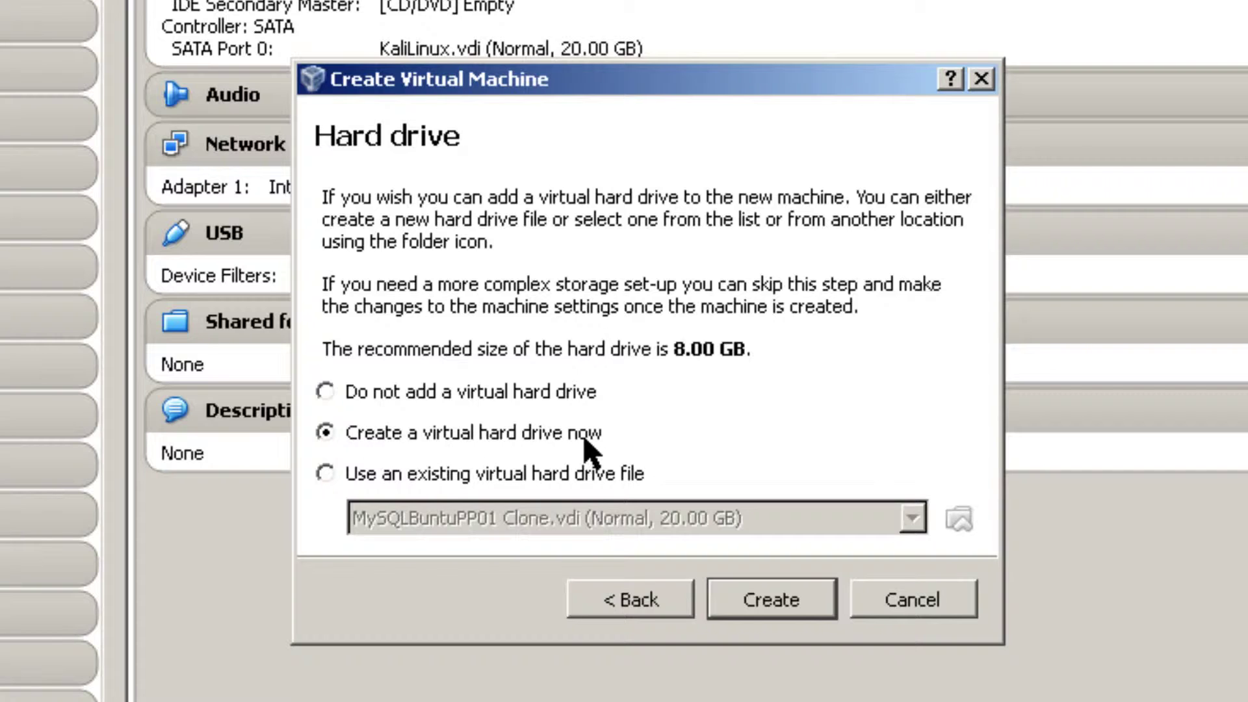
# Choose a new dynamically allocated VDI disk and start replacing its 8 GB size with 20 GB
pyautogui.click(800, 605)
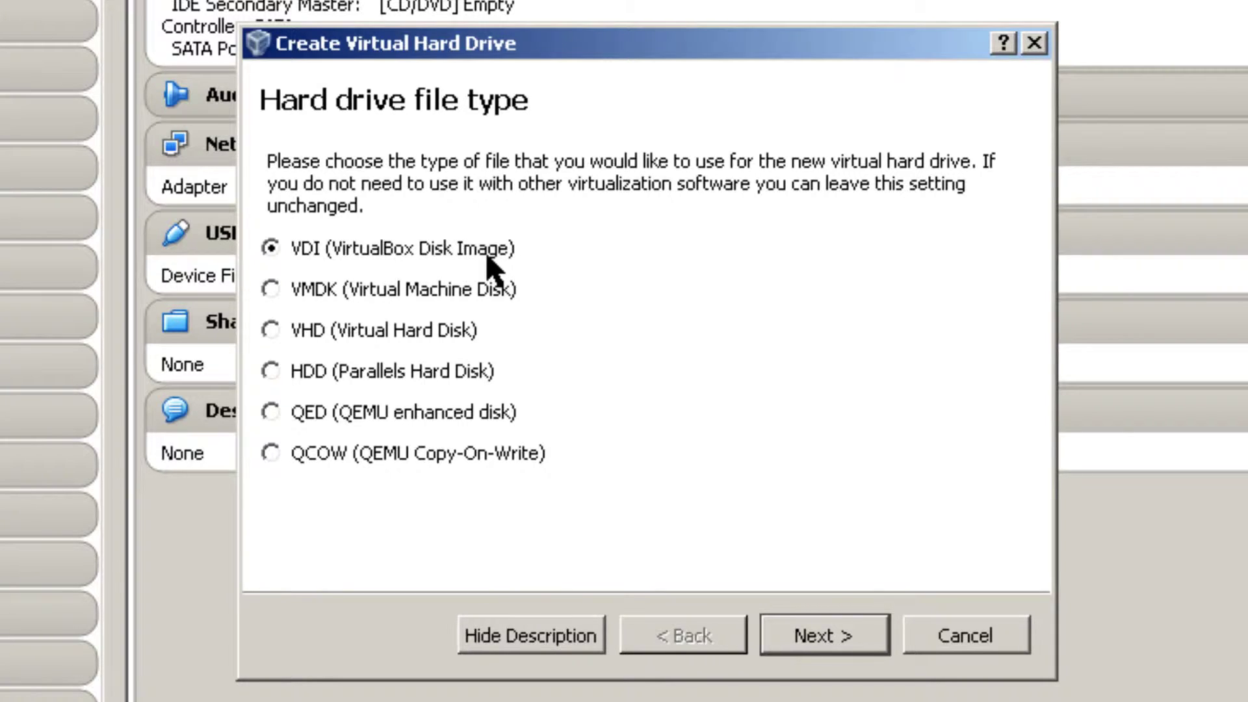
pyautogui.click(854, 643)
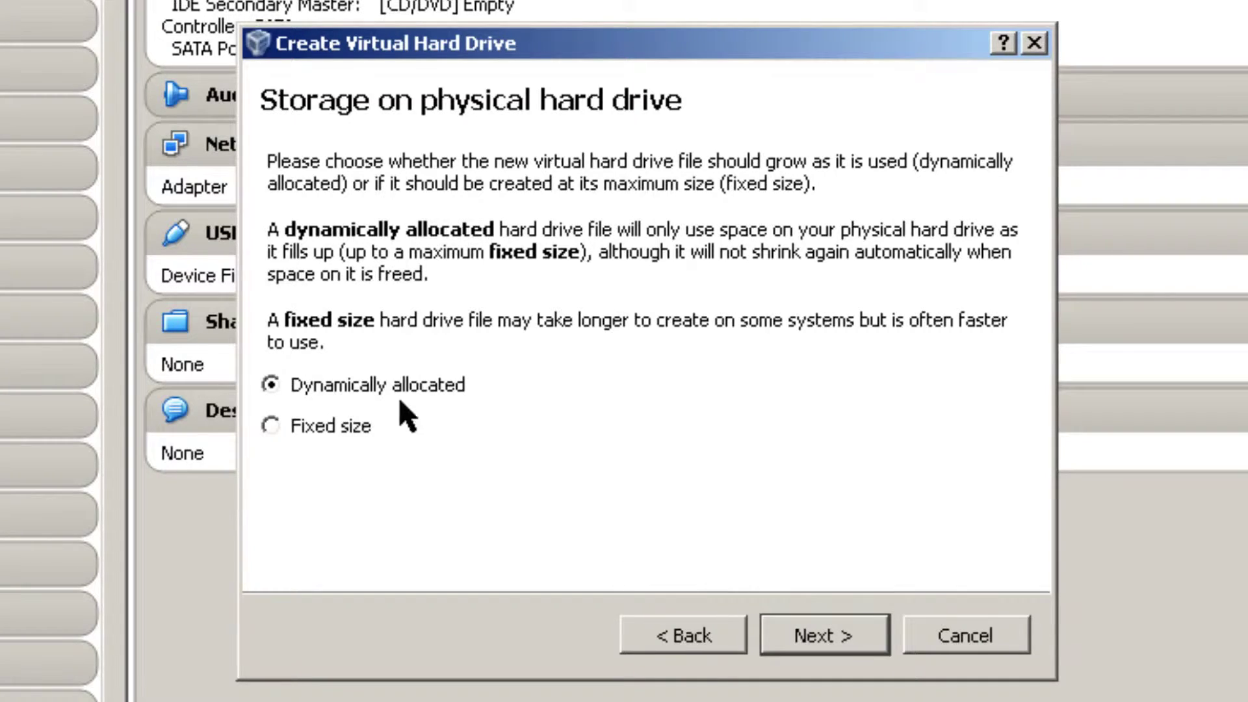
pyautogui.click(817, 637)
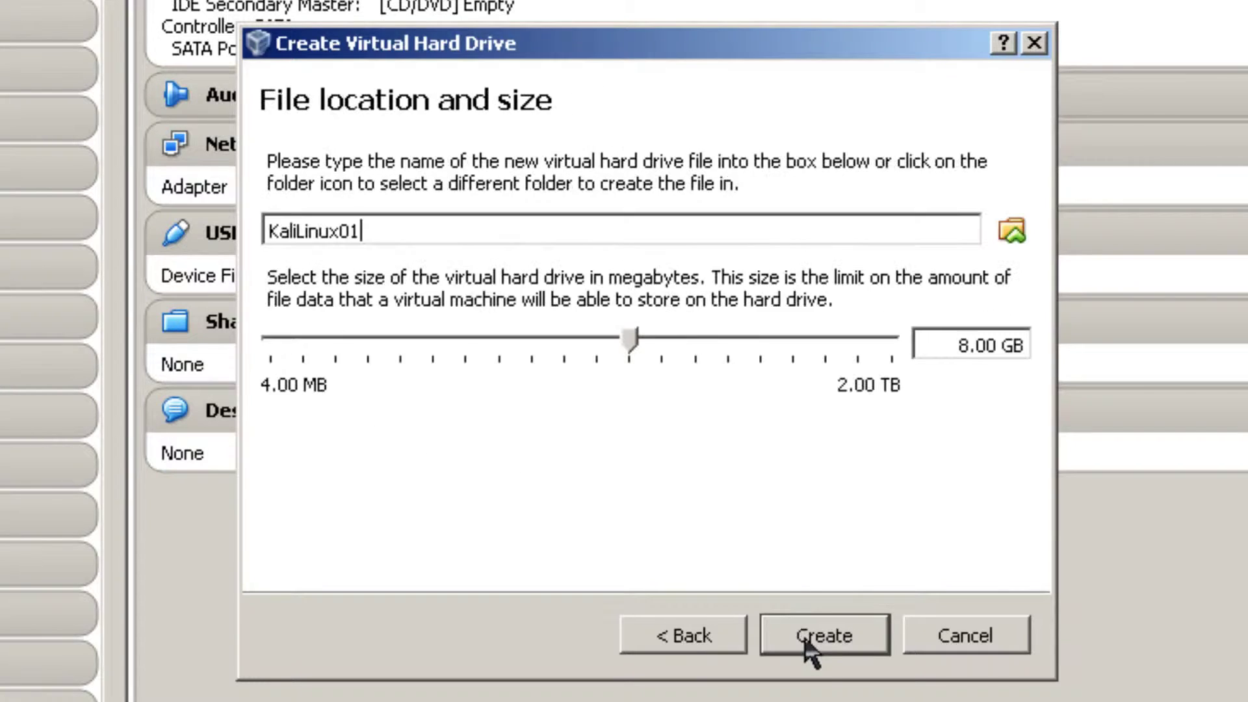
pyautogui.click(972, 345)
pyautogui.press('BackSpace')
pyautogui.write('20')
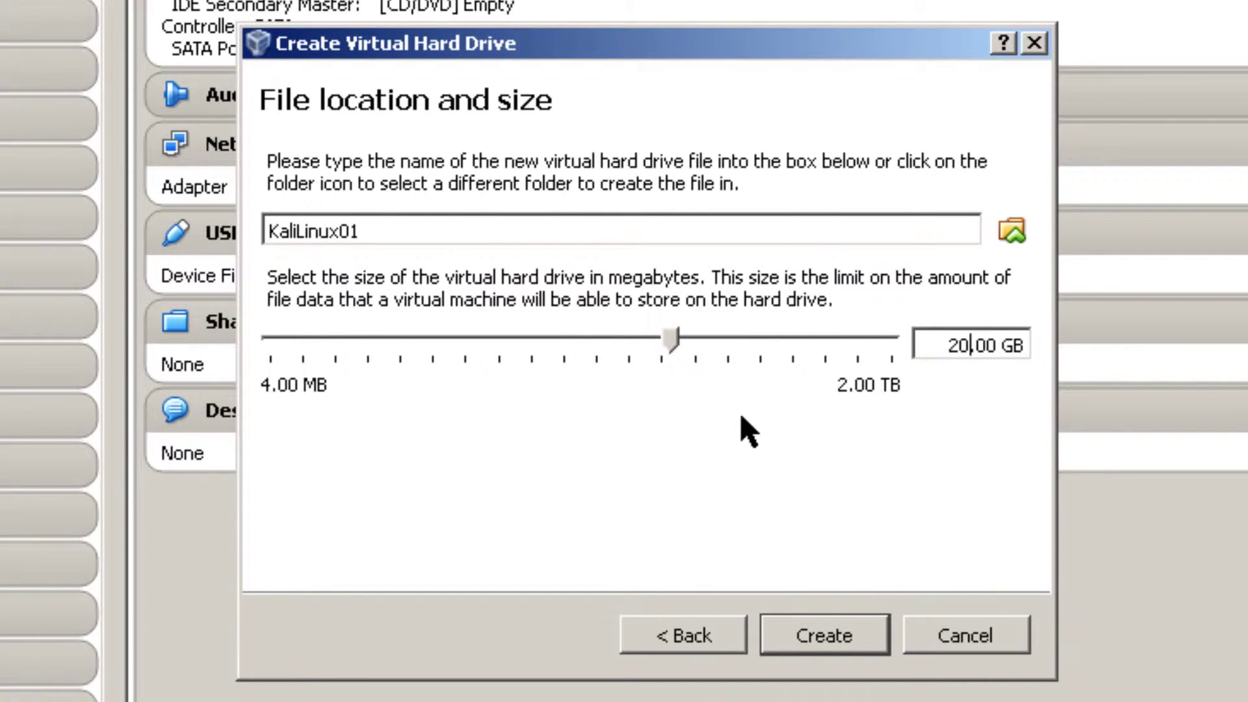
# Create the 20 GB disk, then enable PAE/NX in KaliLinux01's Processor settings
pyautogui.click(825, 636)
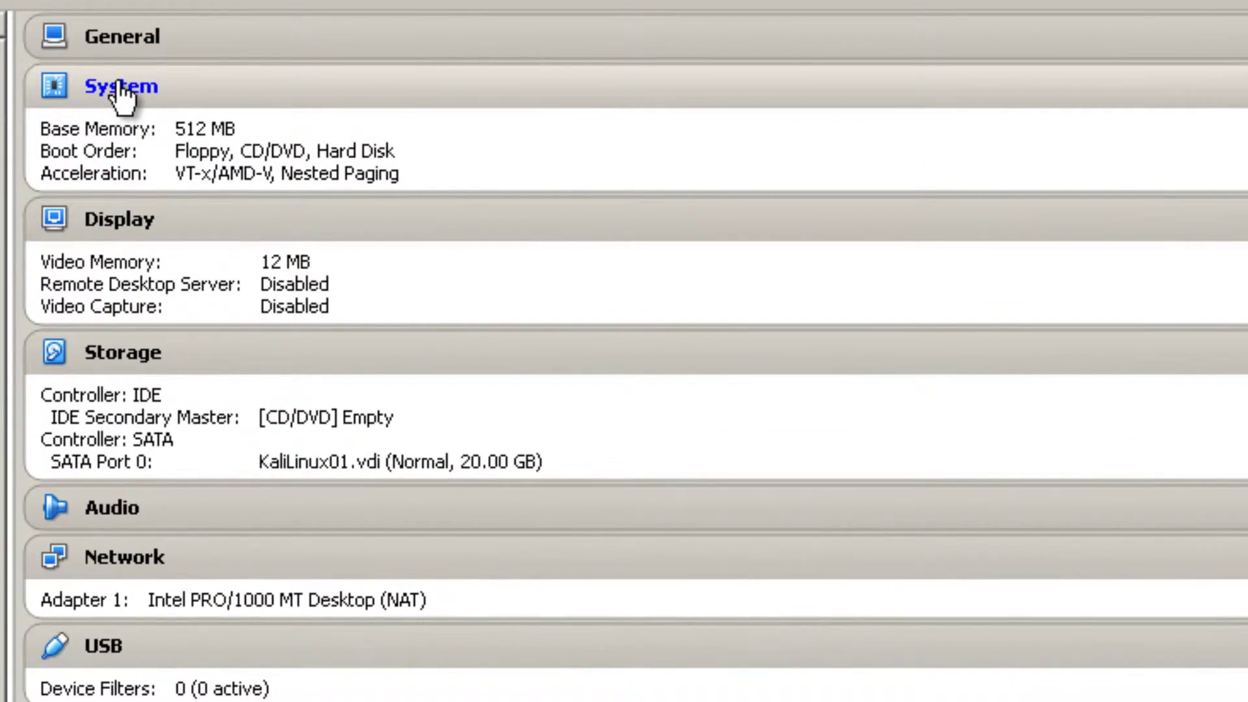
pyautogui.click(118, 88)
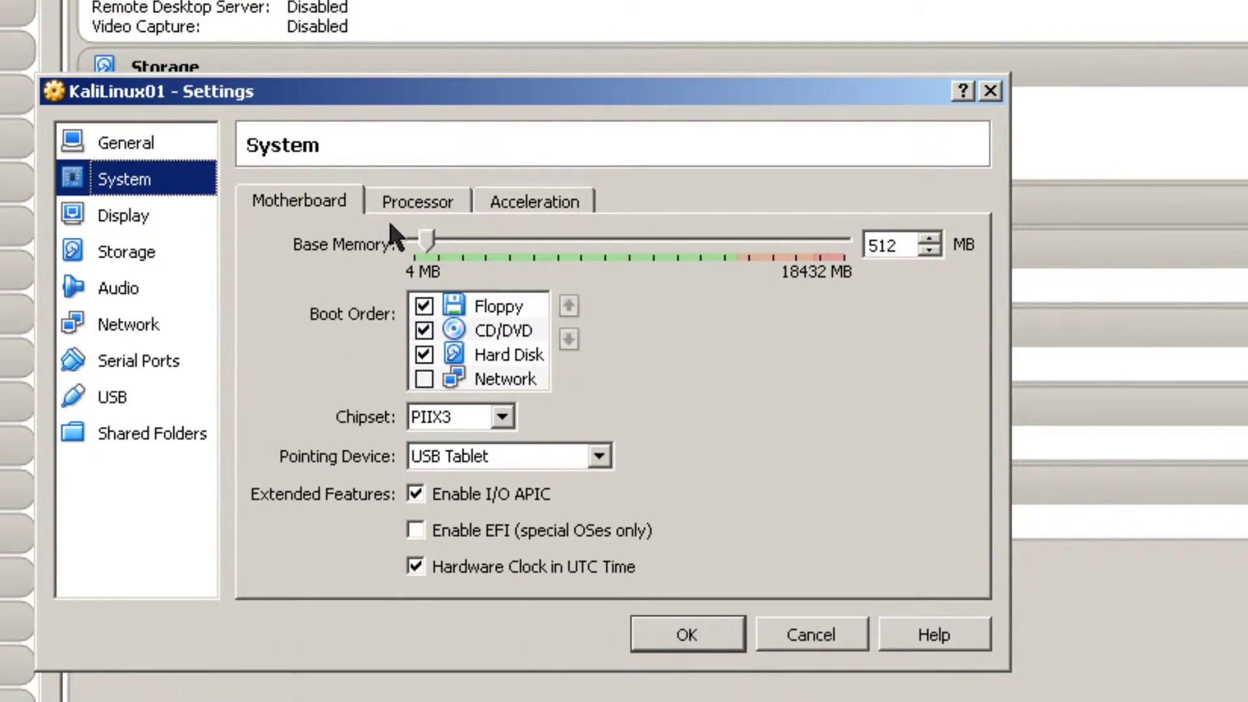
pyautogui.click(420, 201)
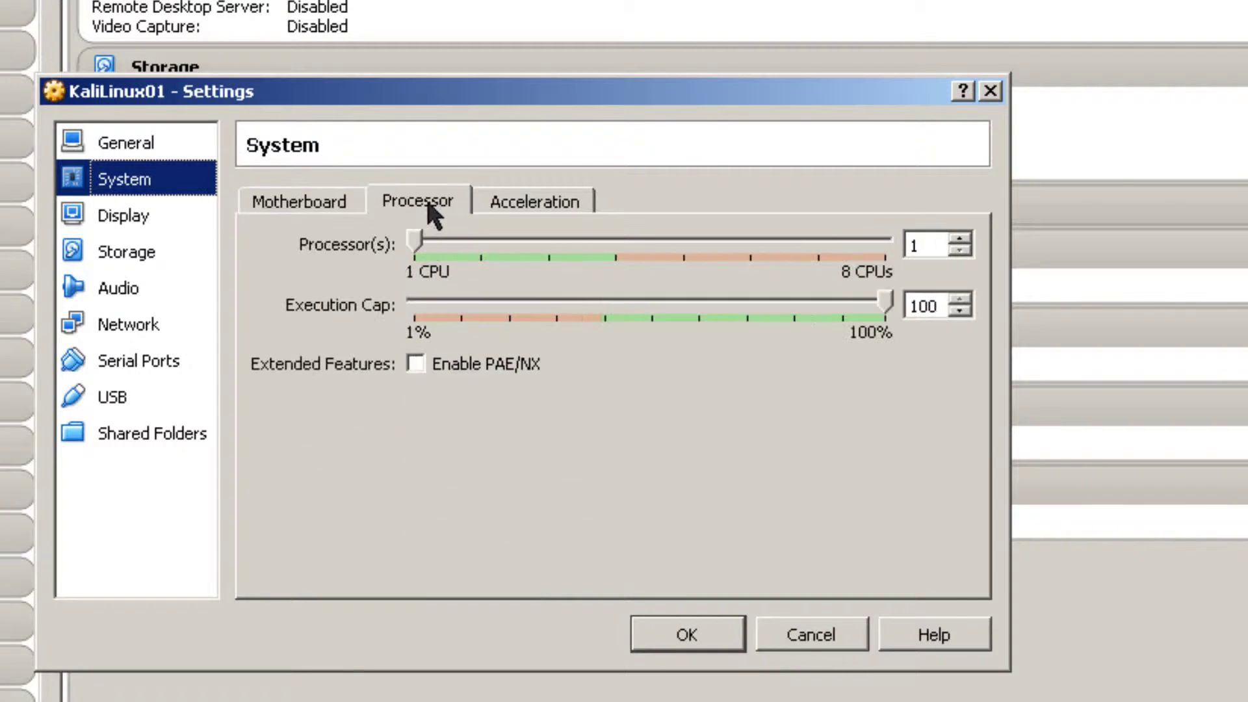
pyautogui.click(417, 364)
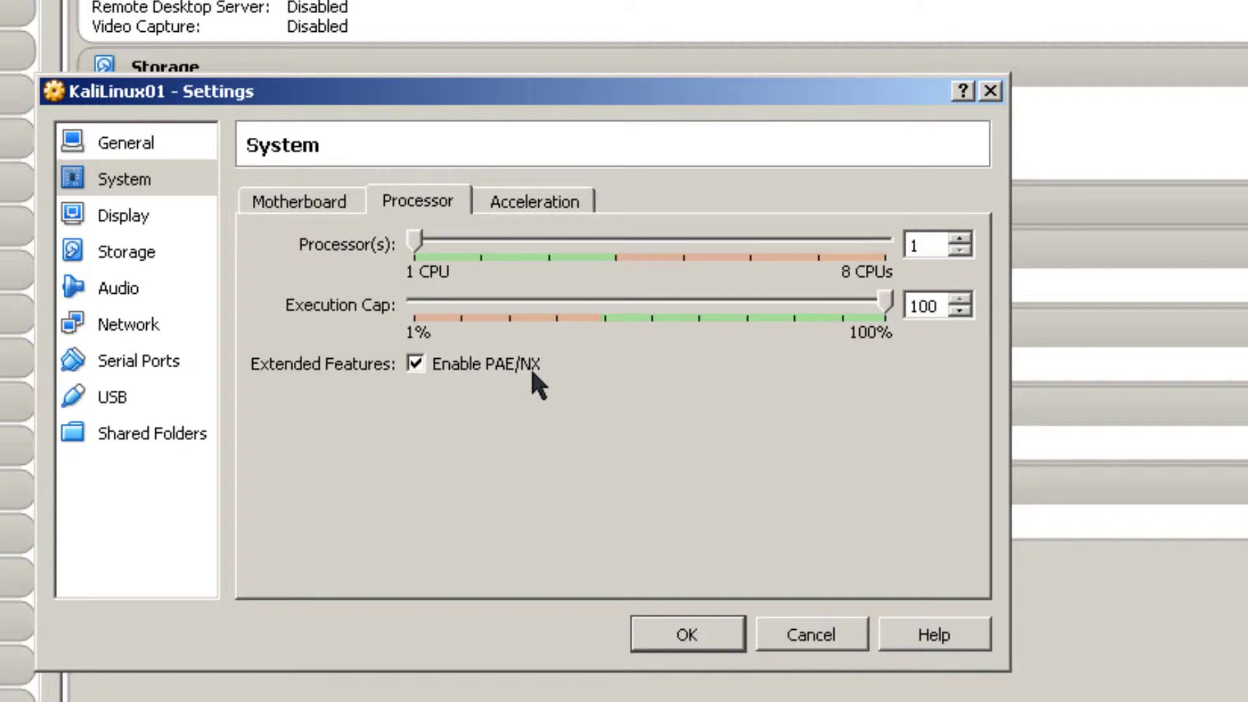
pyautogui.click(690, 635)
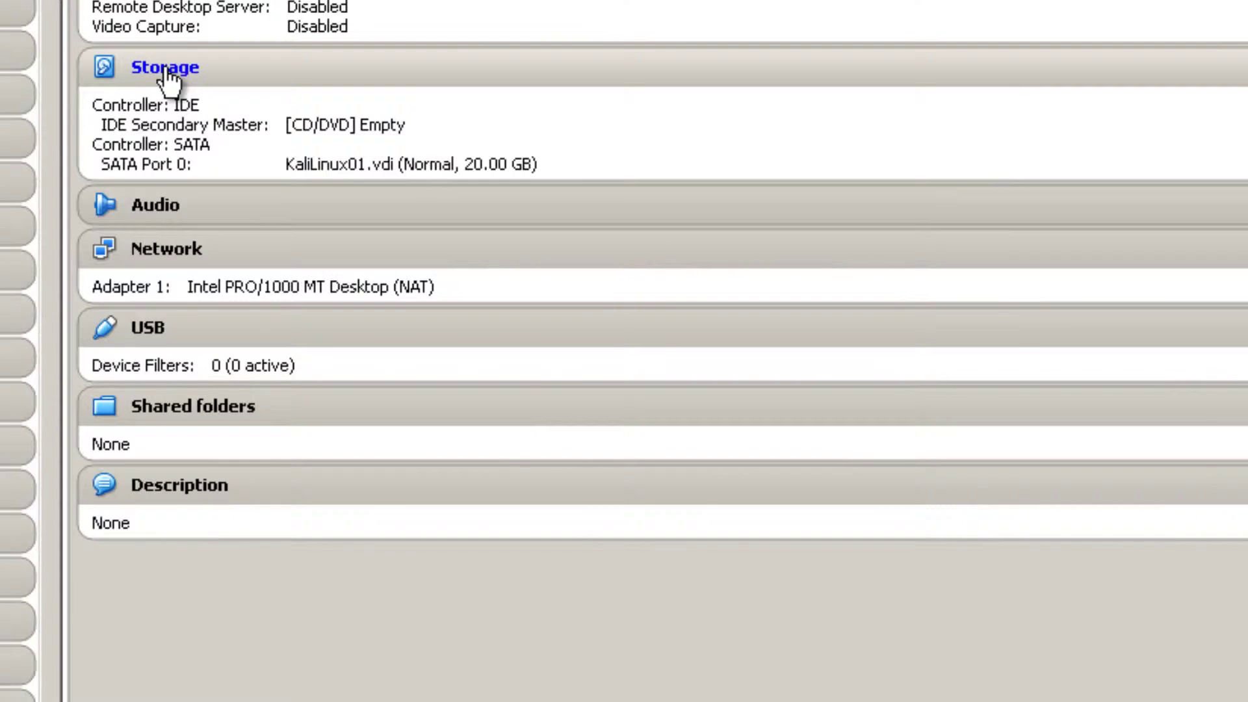
# Insert kali-linux-1.0.6-amd64.iso into KaliLinux01's empty CD/DVD drive and save the settings
pyautogui.click(165, 68)
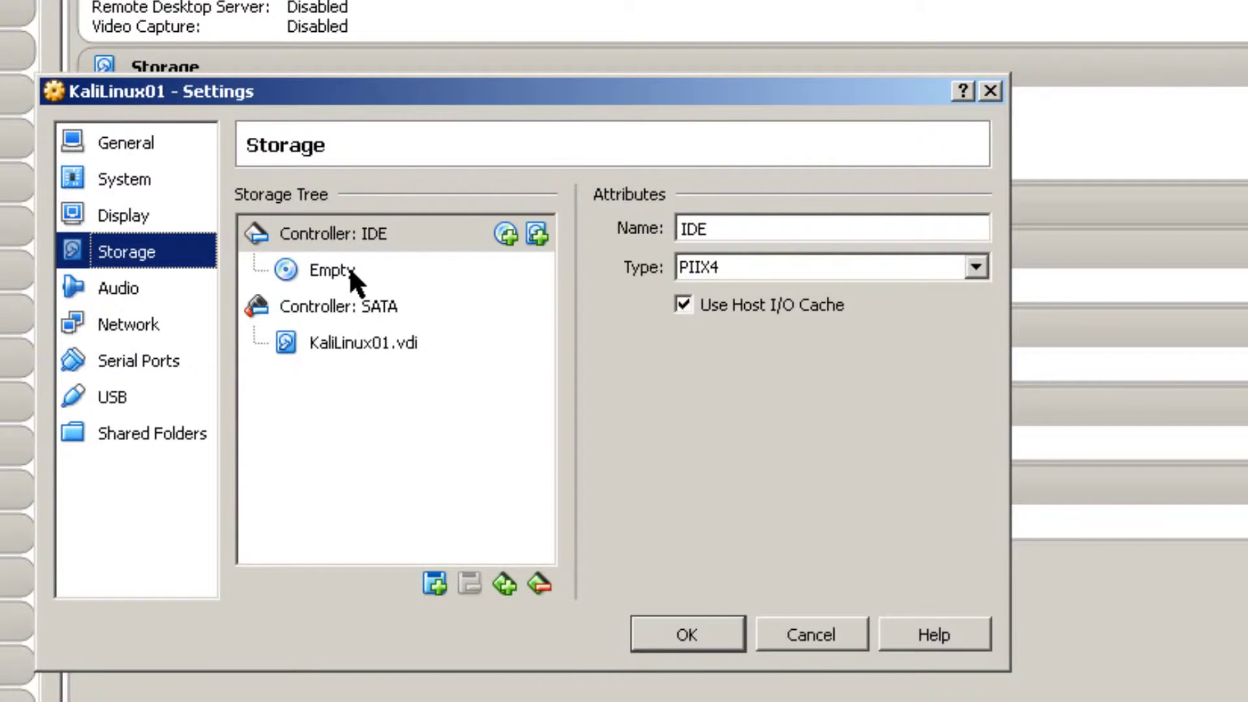
pyautogui.click(332, 270)
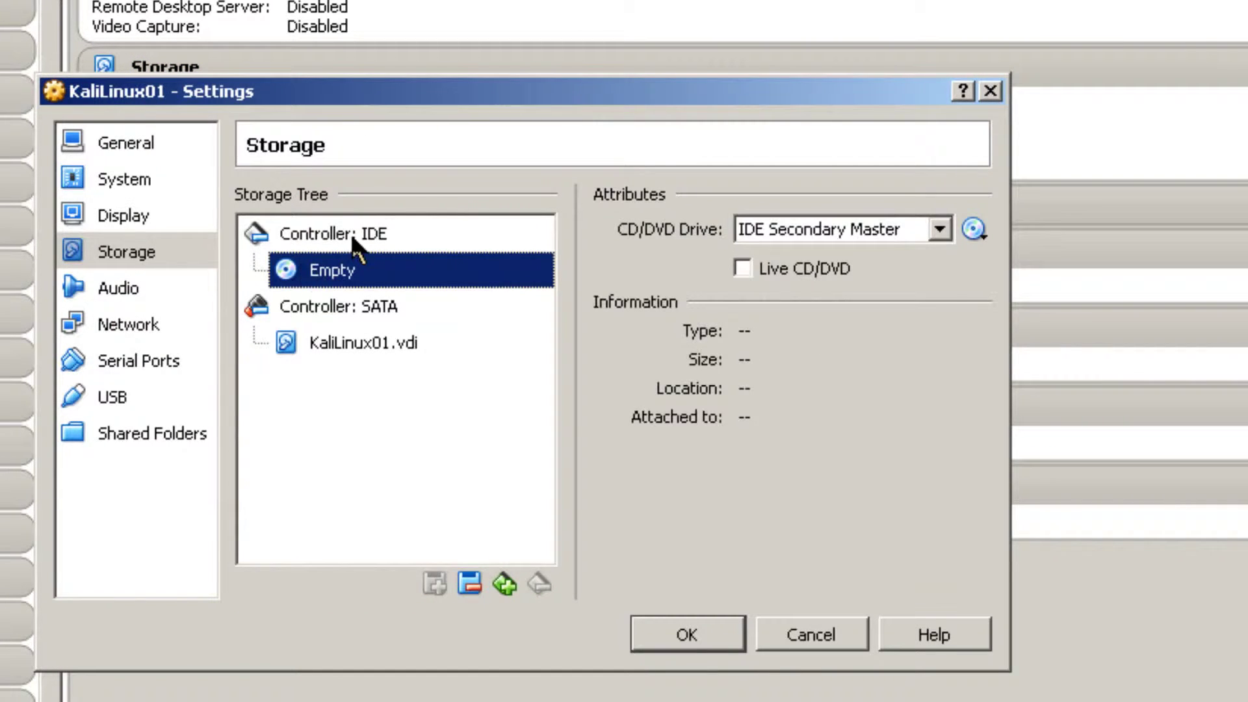
pyautogui.click(975, 231)
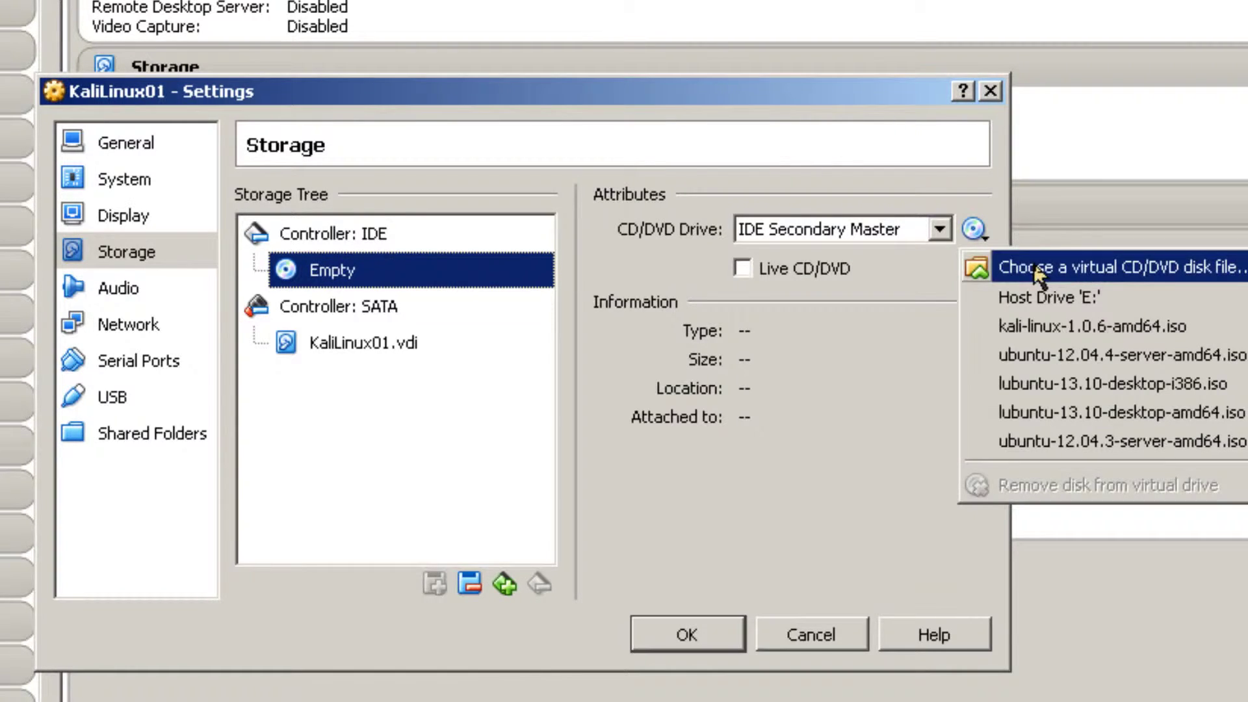
pyautogui.click(1073, 268)
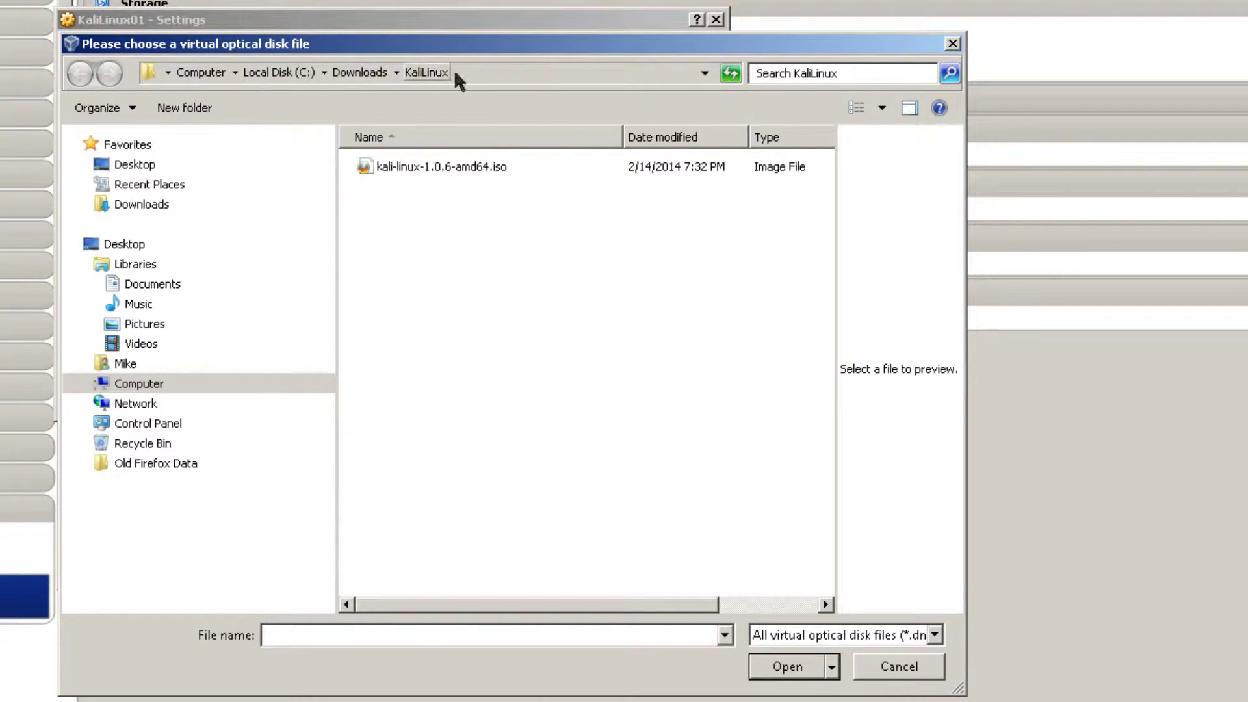
pyautogui.click(406, 172)
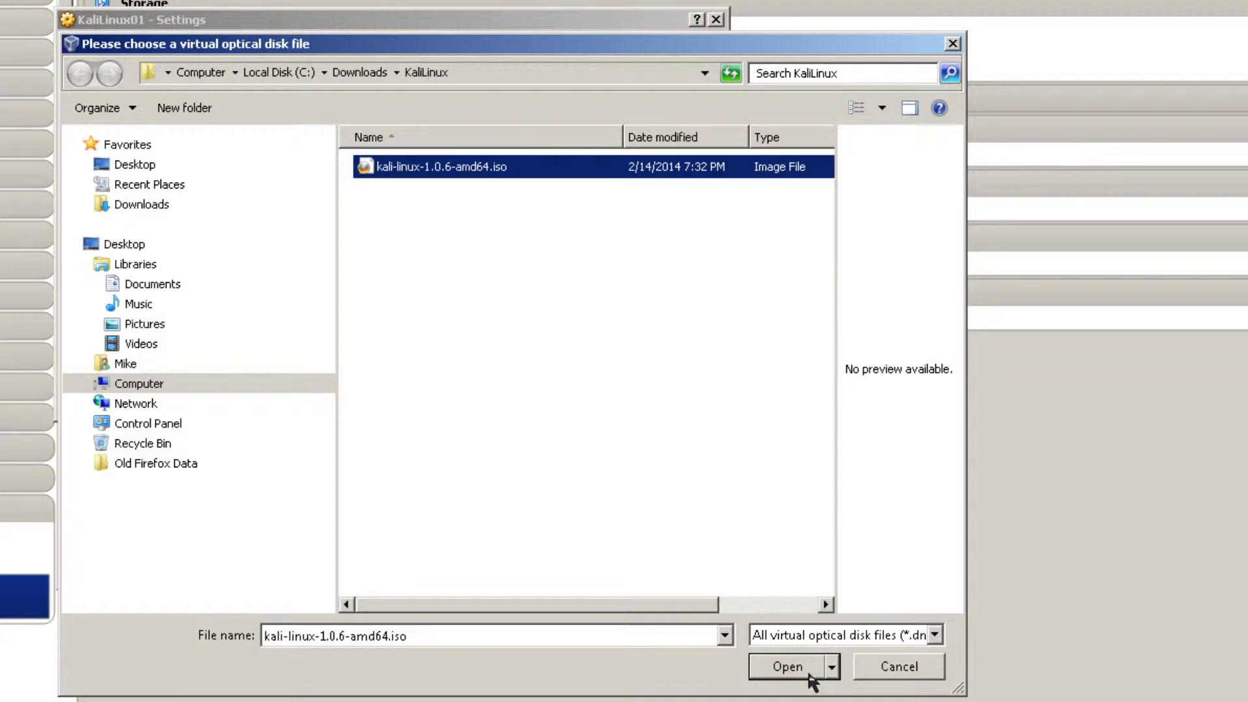
pyautogui.click(787, 668)
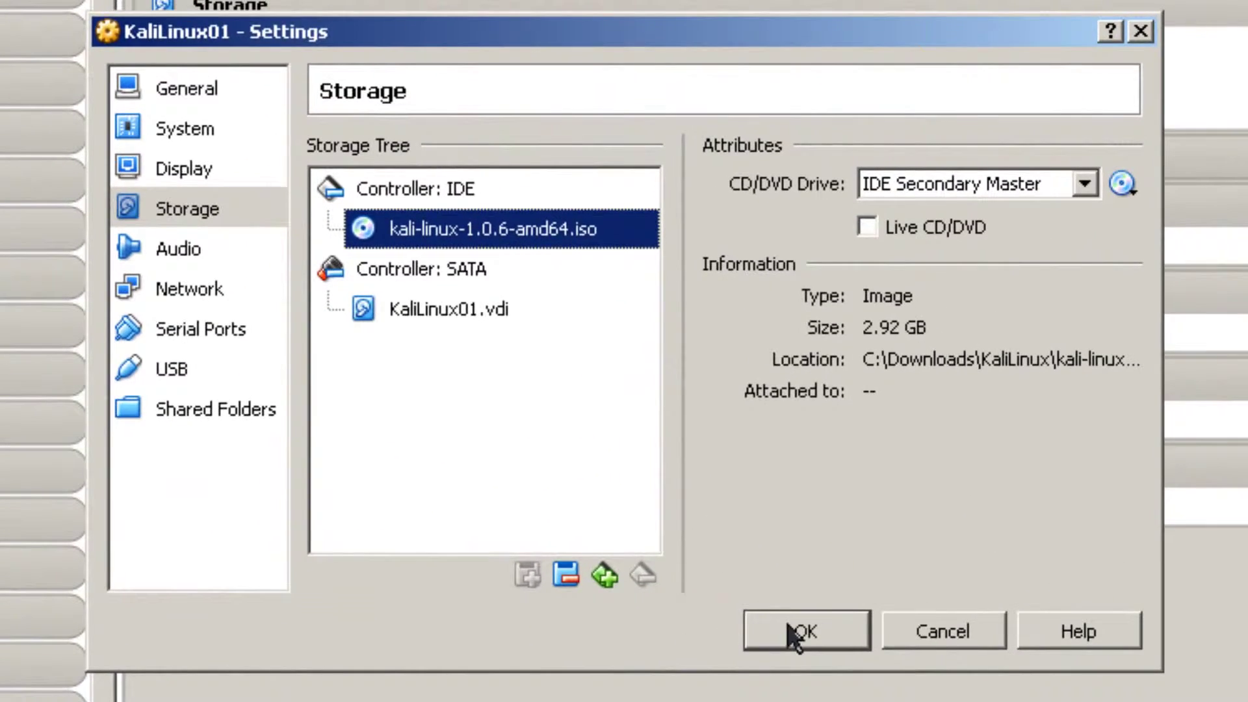
pyautogui.click(645, 505)
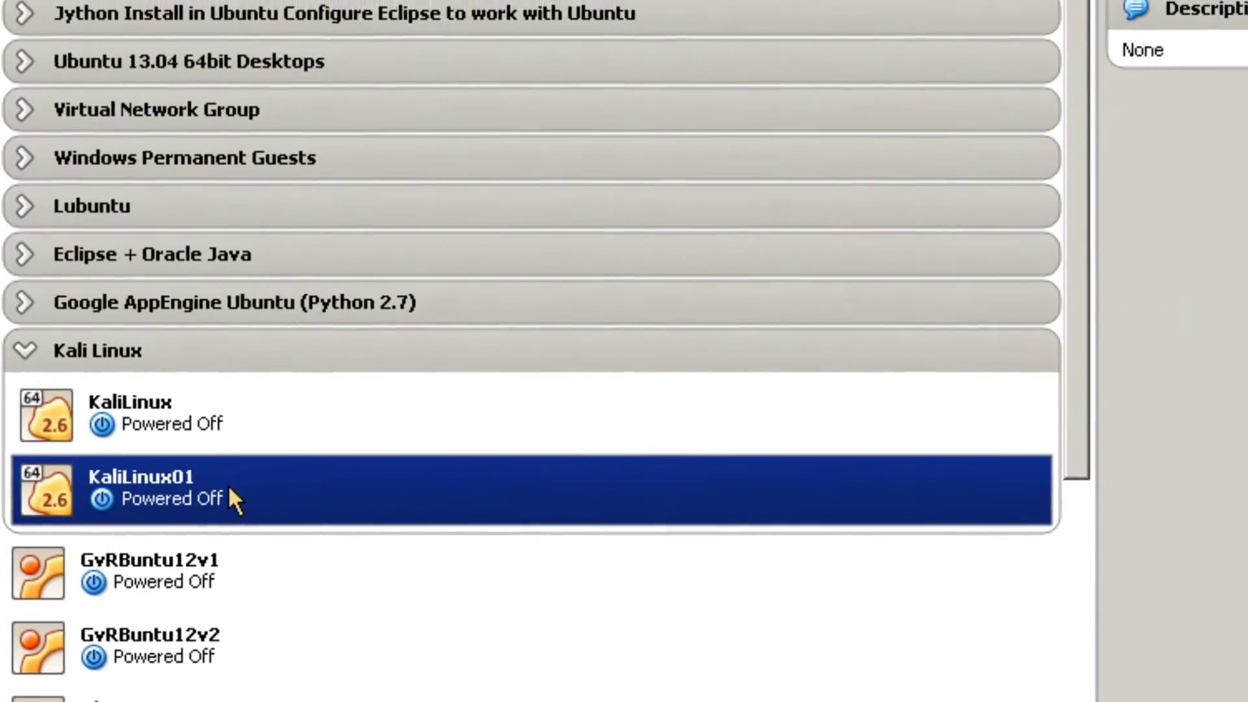
# Start KaliLinux01 and boot the Install entry from the Kali boot menu
pyautogui.rightClick(227, 485)
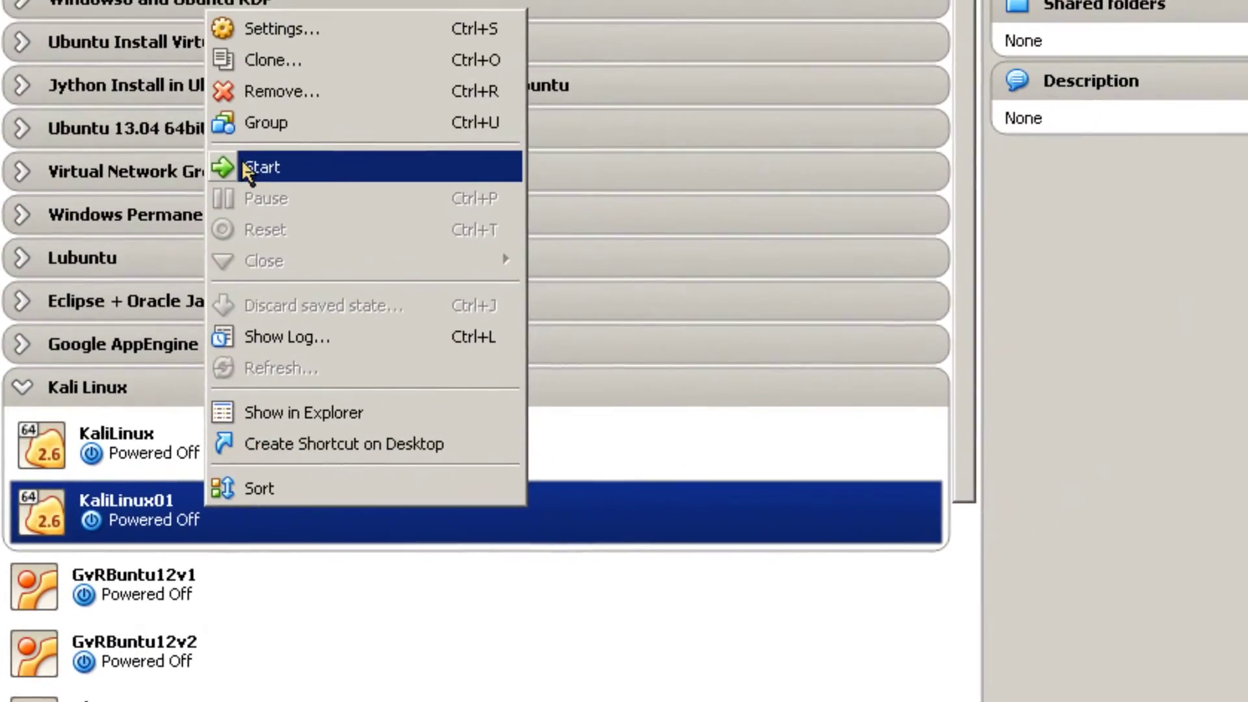
pyautogui.click(247, 173)
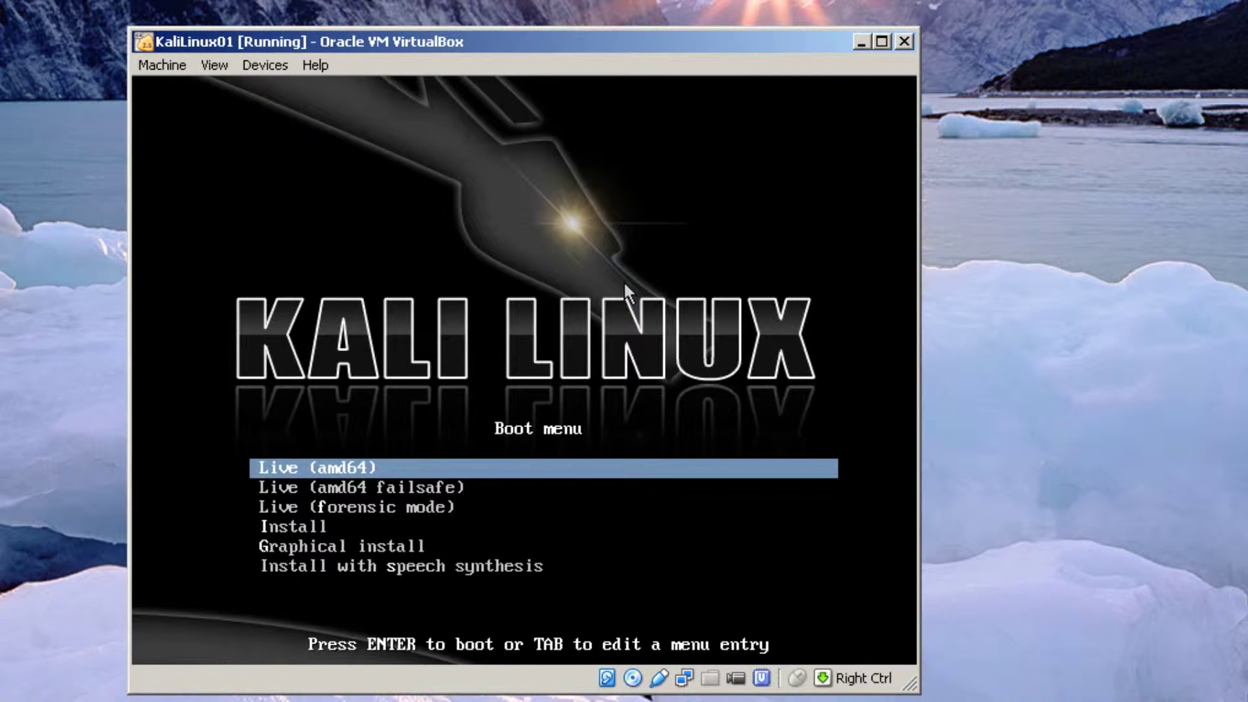
pyautogui.press('Down')
pyautogui.press('Down')
pyautogui.press('Down')
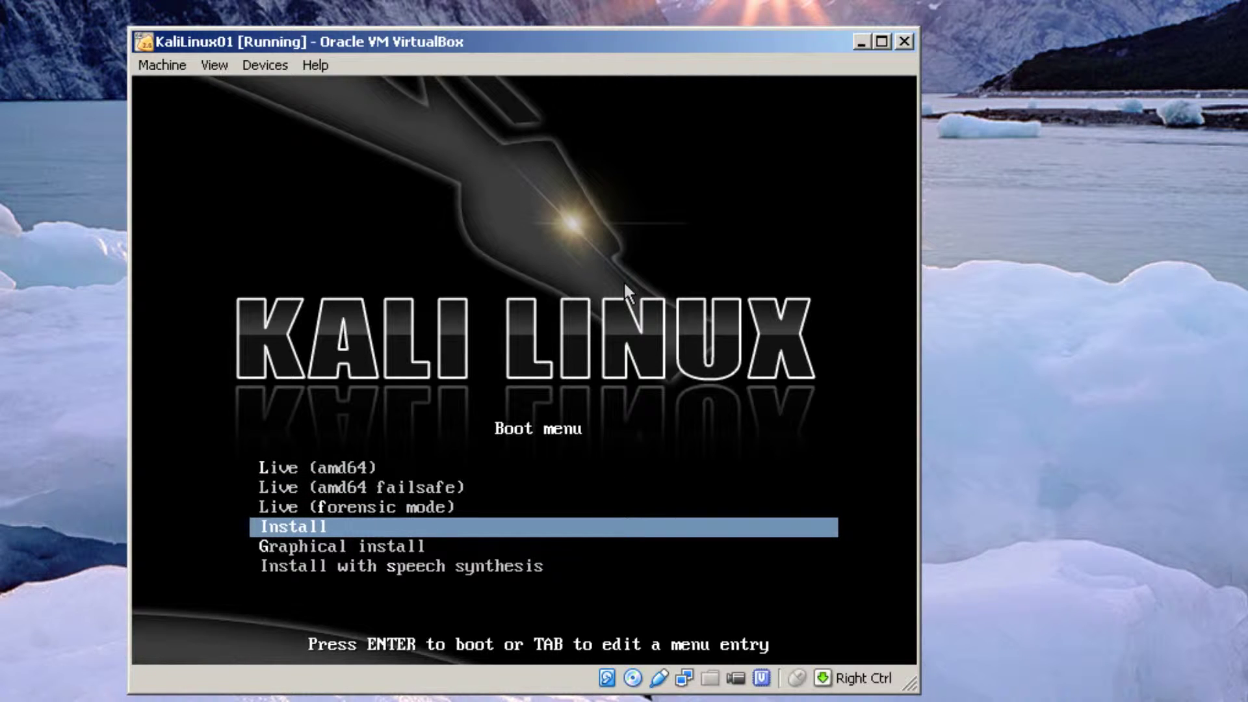
pyautogui.press('Down')
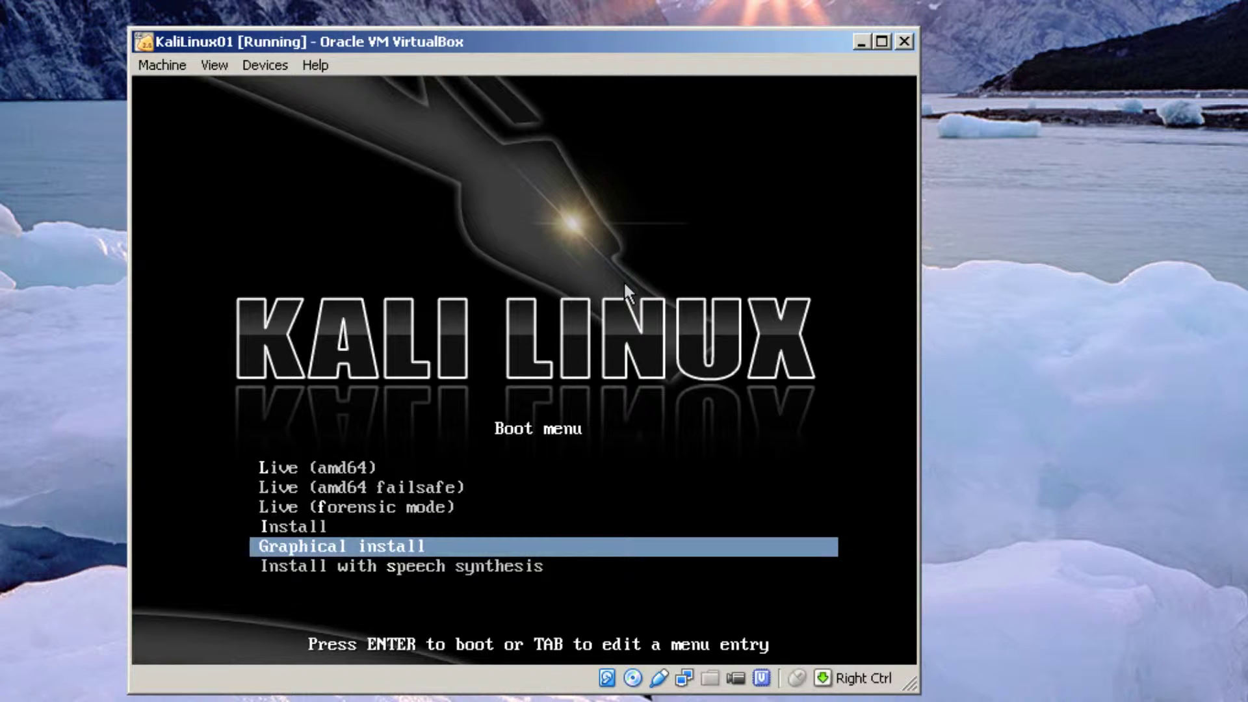
pyautogui.press('Down')
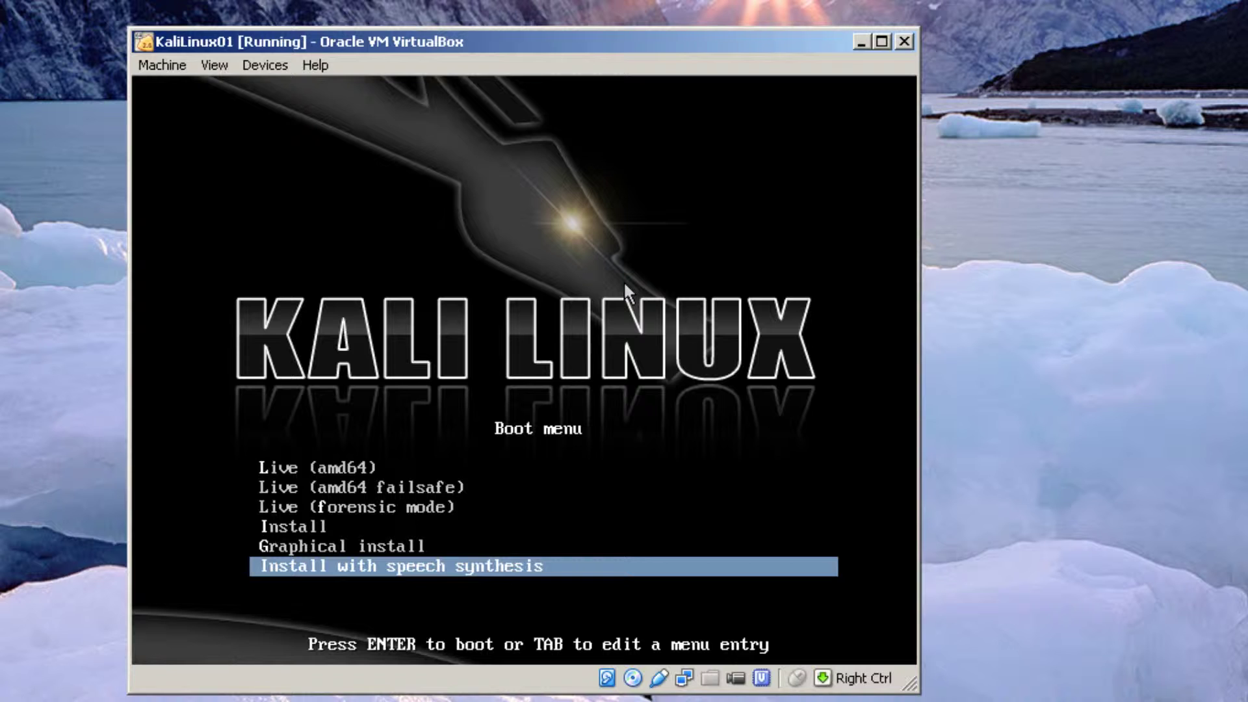
pyautogui.press('Up')
pyautogui.press('Up')
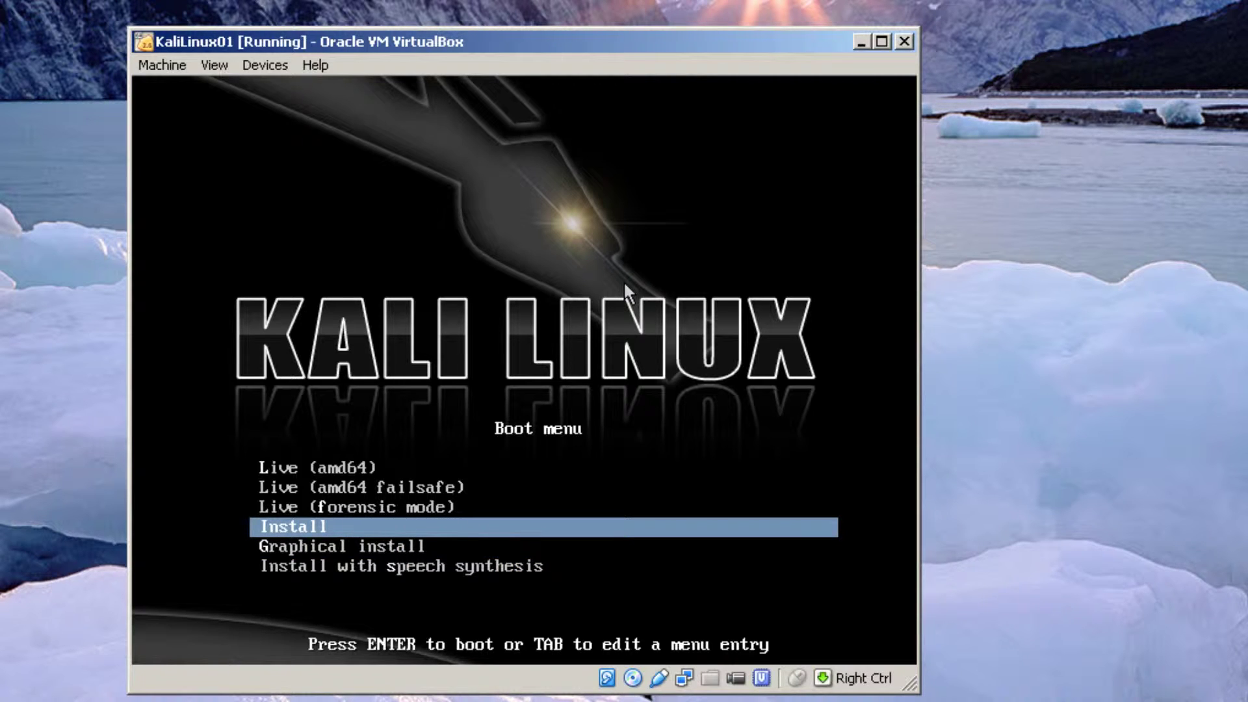
pyautogui.press('Return')
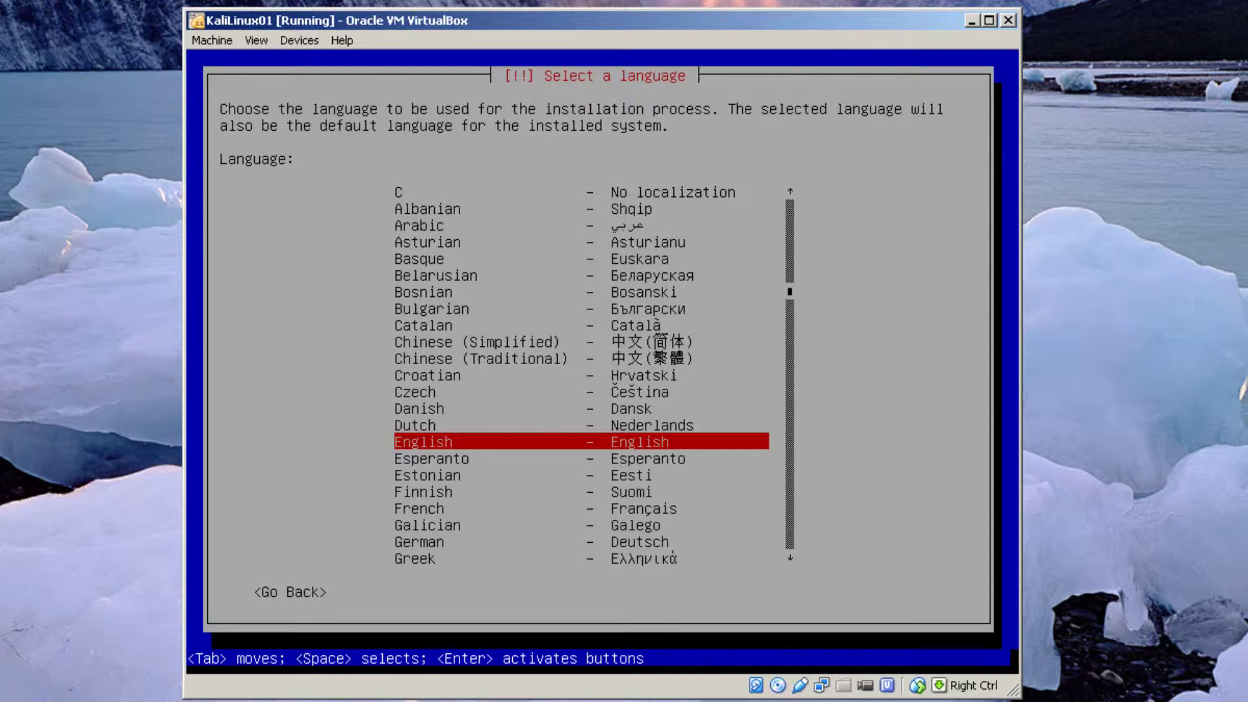
# Accept English, United States and the American English keymap in the installer
pyautogui.press('Return')
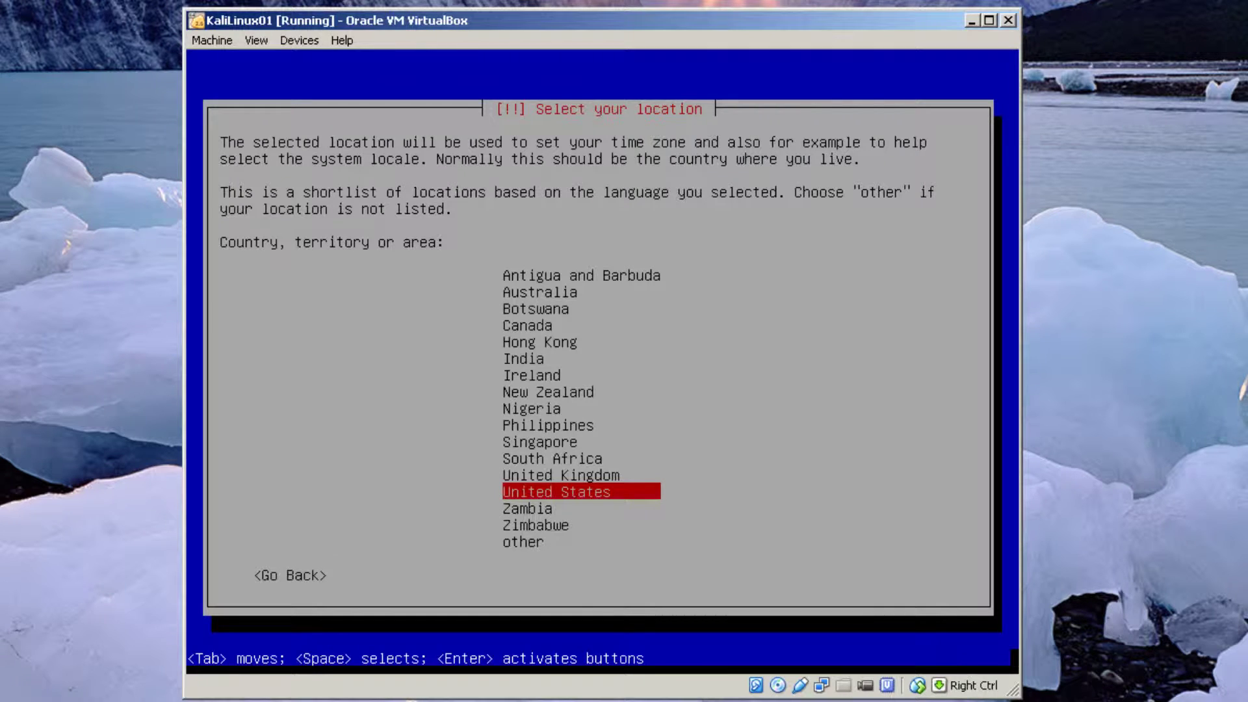
pyautogui.press('Return')
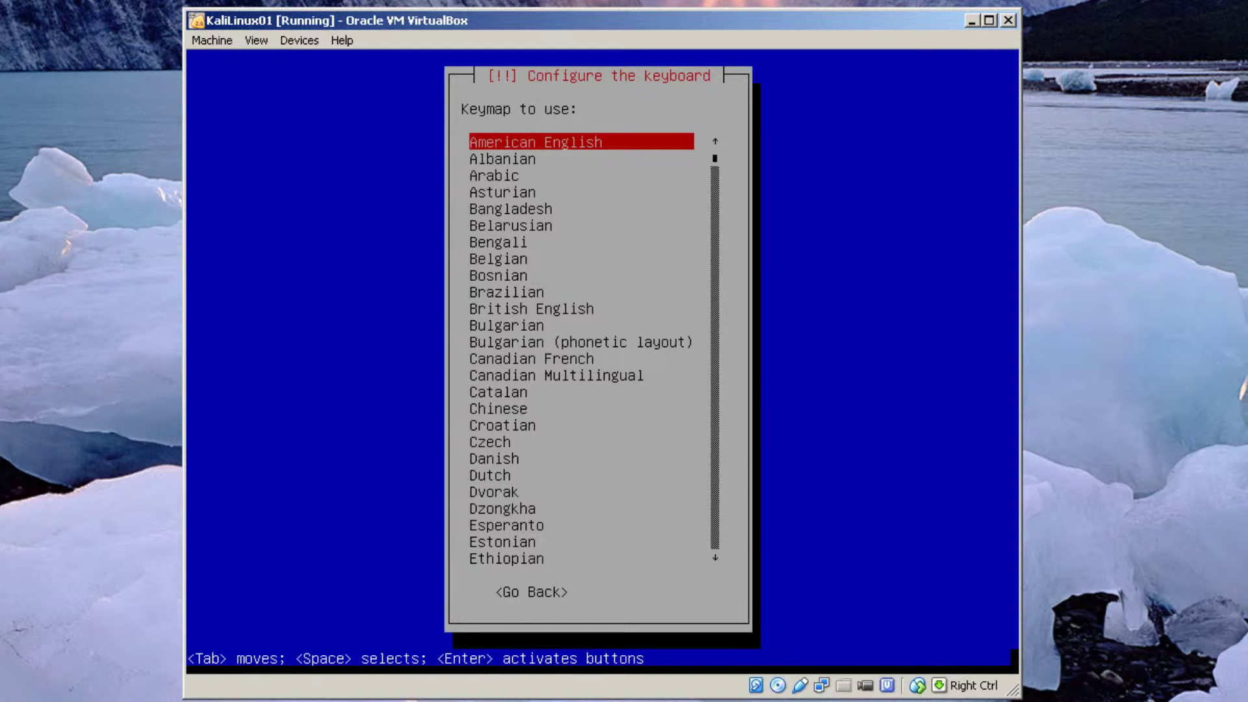
pyautogui.press('Return')
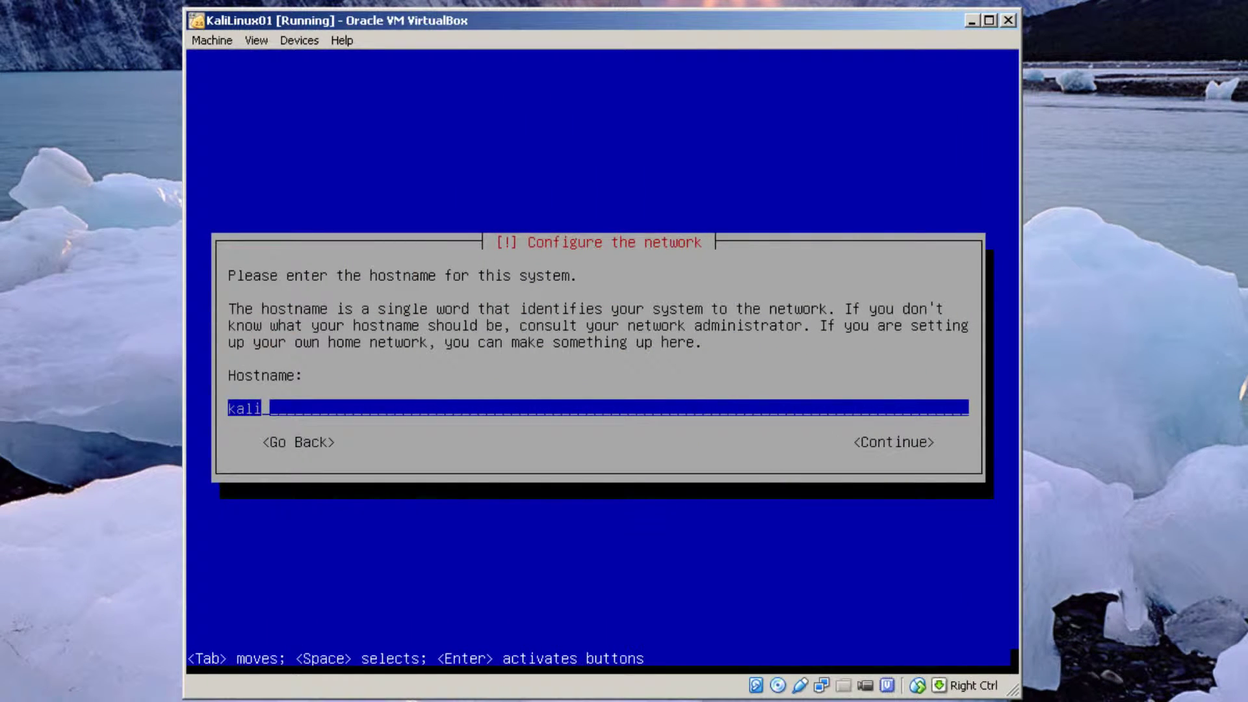
pyautogui.write('linux0')
pyautogui.write('1')
# Confirm hostname kalilinux01 and enter private.edu as the domain name
pyautogui.press('Return')
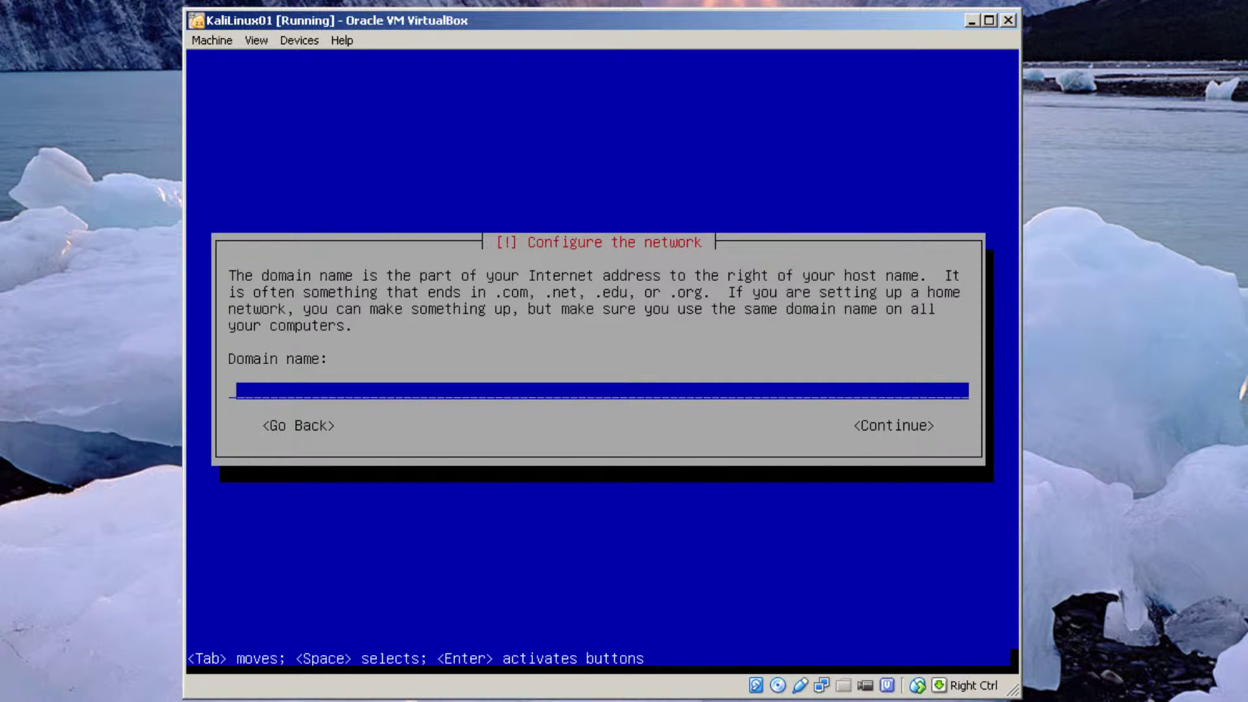
pyautogui.write('kali')
pyautogui.write('linux01.private.edu')
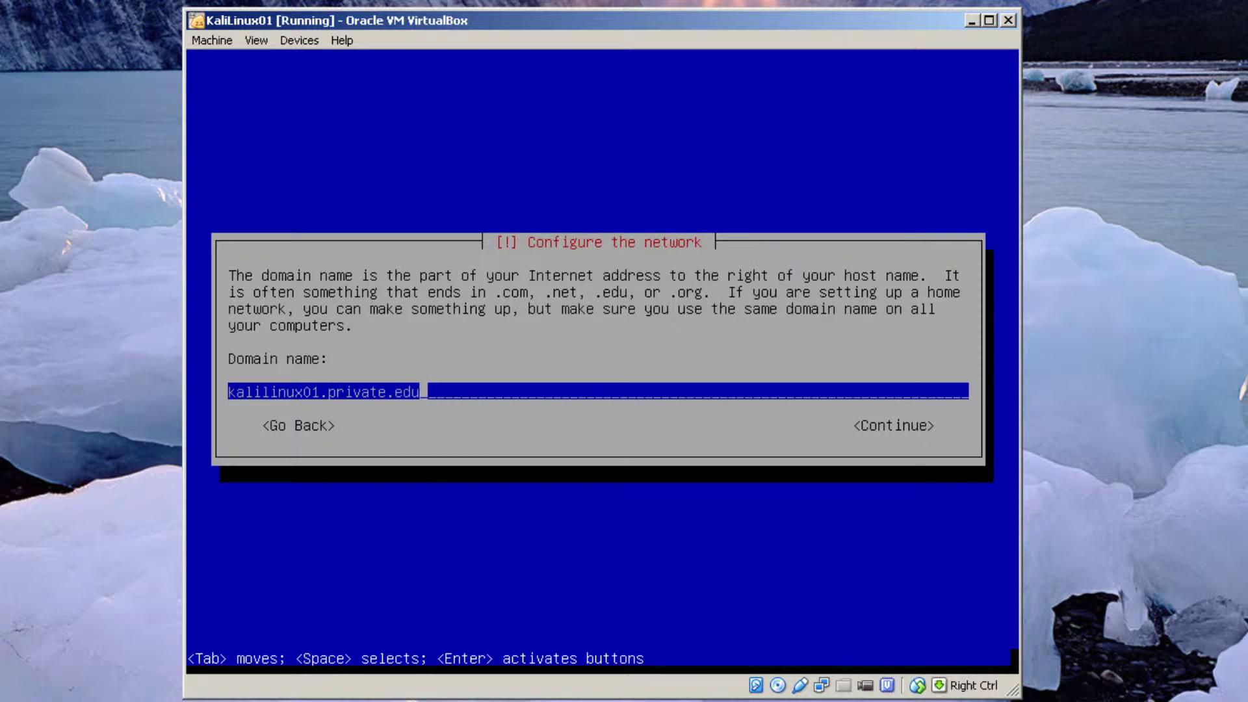
pyautogui.press('Left')
pyautogui.press('Left')
pyautogui.press('Left')
pyautogui.press('Left')
pyautogui.press('Left')
pyautogui.press('Left')
pyautogui.press('Left')
pyautogui.press('Left')
pyautogui.press('Left')
pyautogui.press('Left')
pyautogui.press('Left')
pyautogui.press('BackSpace')
pyautogui.press('BackSpace')
pyautogui.press('BackSpace')
pyautogui.press('BackSpace')
pyautogui.press('BackSpace')
pyautogui.press('BackSpace')
pyautogui.press('BackSpace')
pyautogui.press('BackSpace')
pyautogui.press('BackSpace')
pyautogui.press('BackSpace')
pyautogui.press('BackSpace')
pyautogui.press('BackSpace')
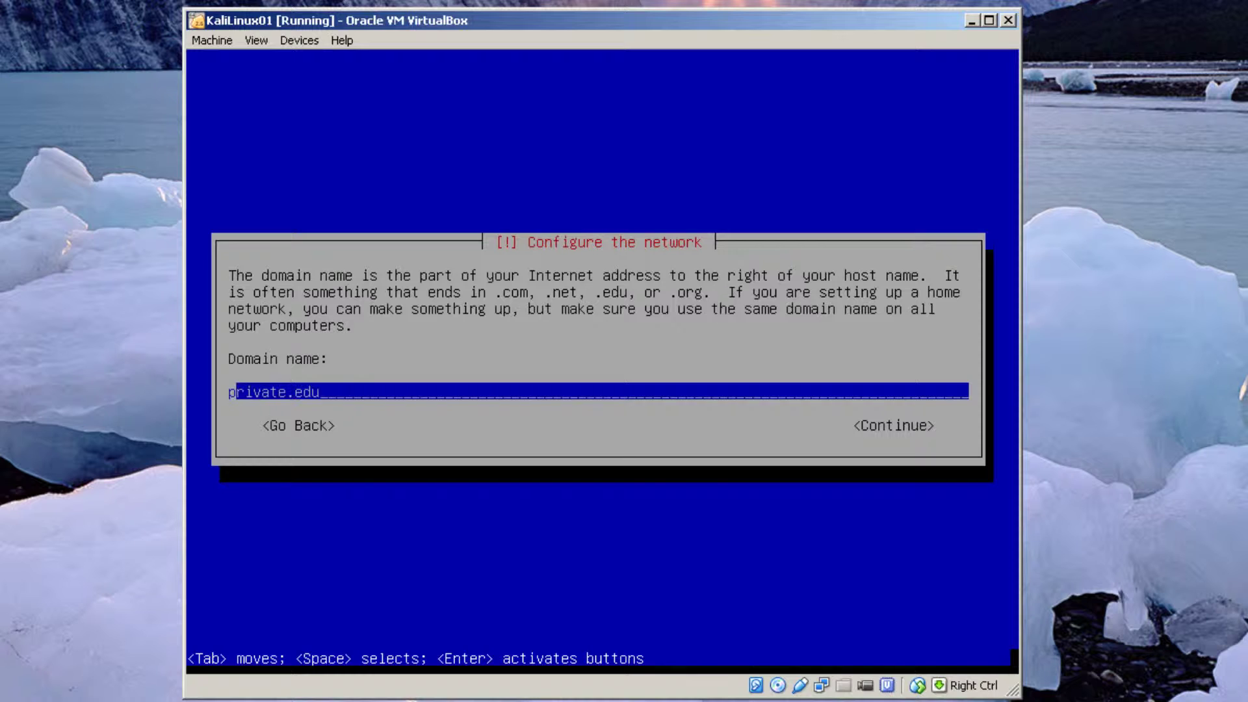
pyautogui.press('Tab')
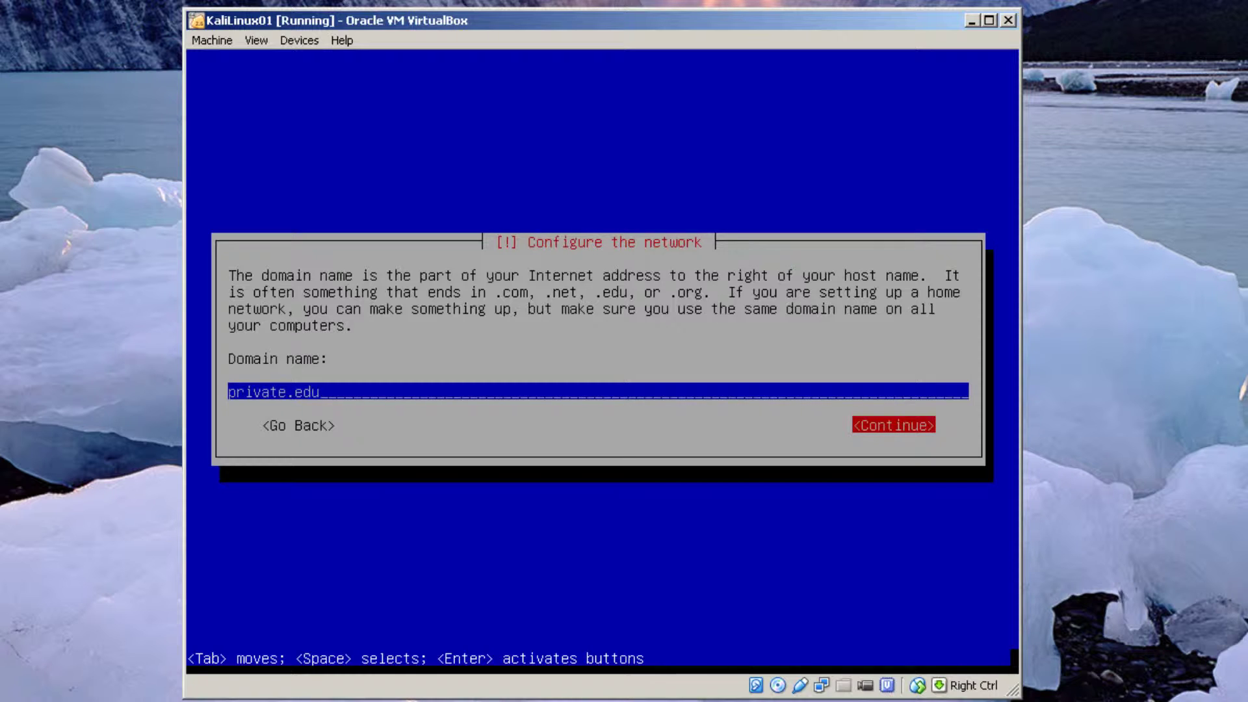
pyautogui.press('Return')
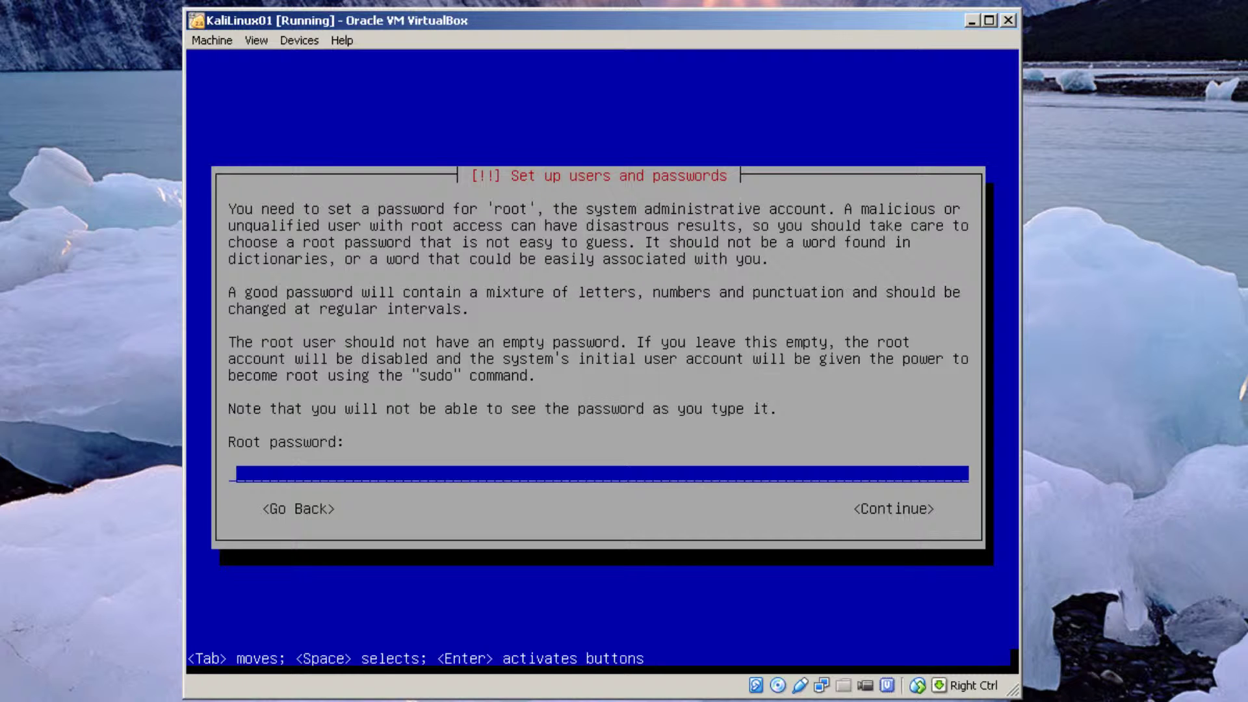
pyautogui.write('********')
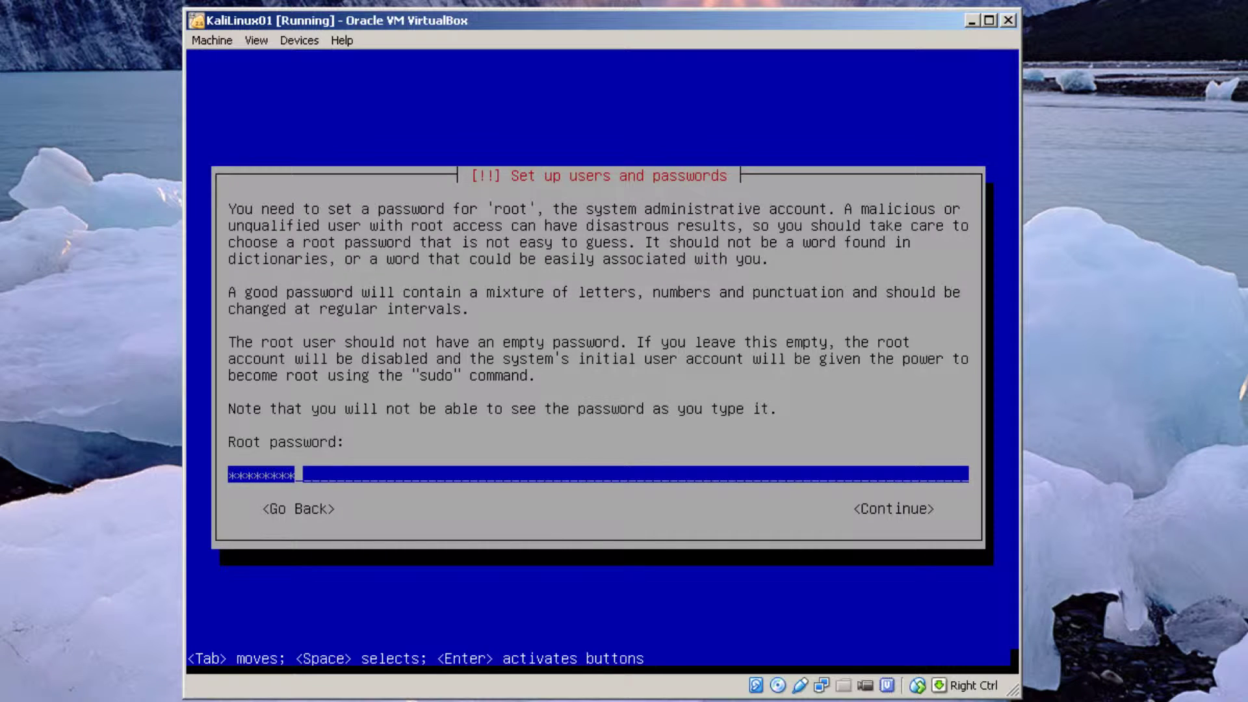
# Enter and confirm the root password, then accept the Eastern time zone
pyautogui.press('Return')
pyautogui.write('********')
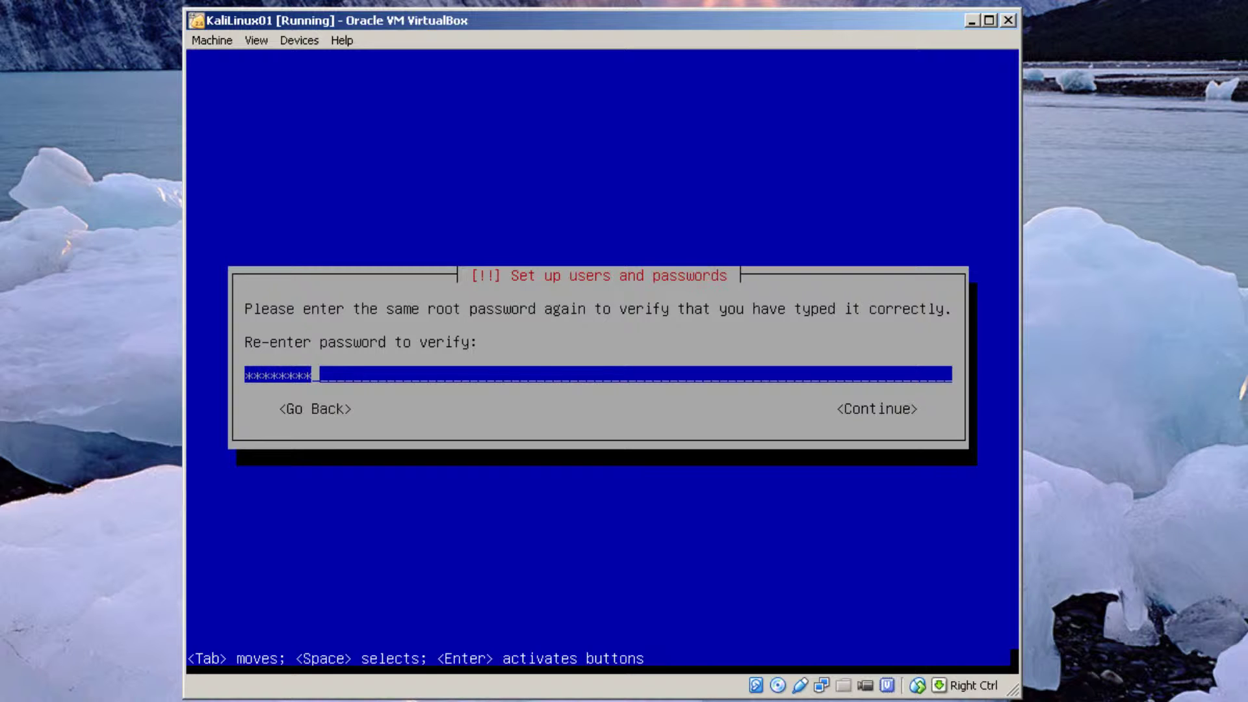
pyautogui.press('Return')
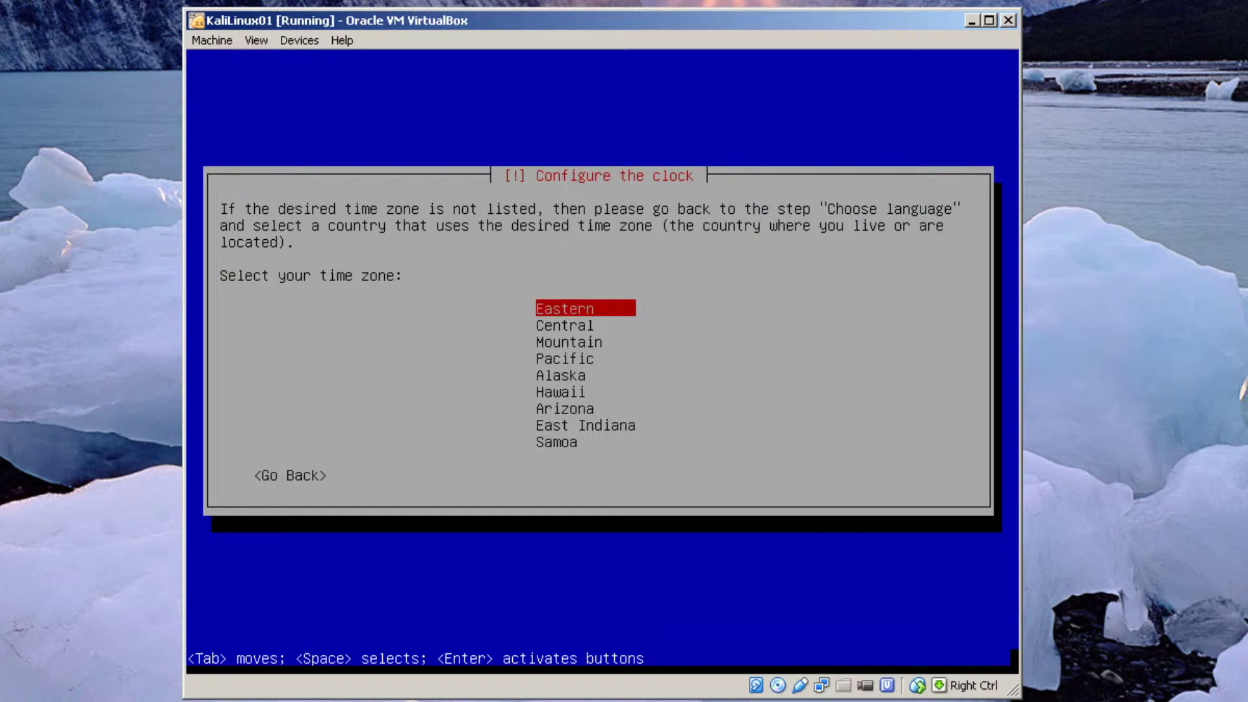
pyautogui.press('Return')
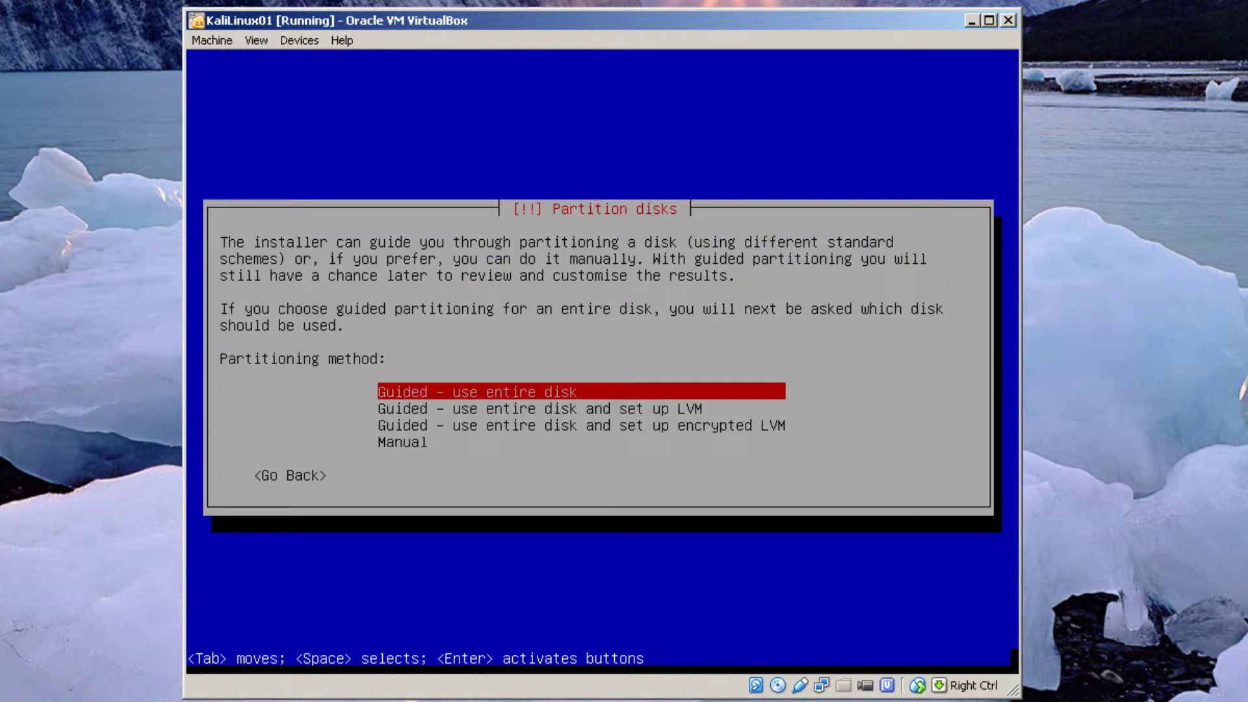
# Use guided entire-disk partitioning with all files in one partition, and write the changes
pyautogui.press('Return')
pyautogui.press('Return')
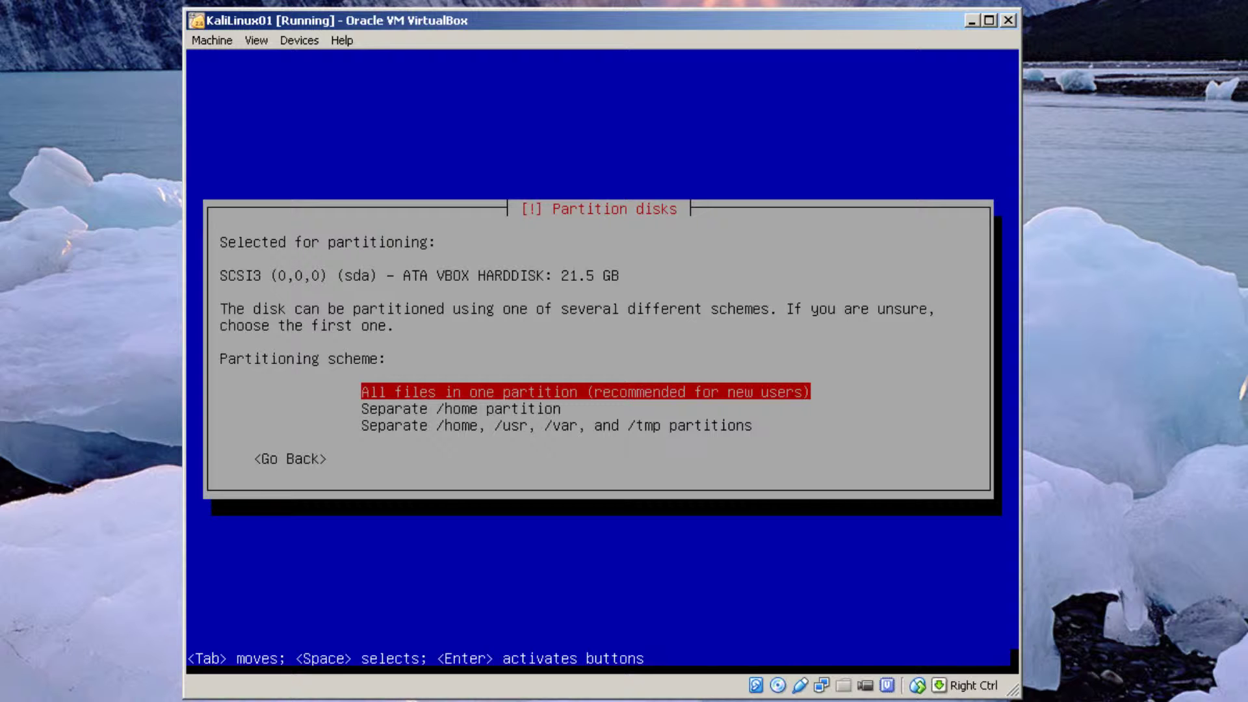
pyautogui.press('Return')
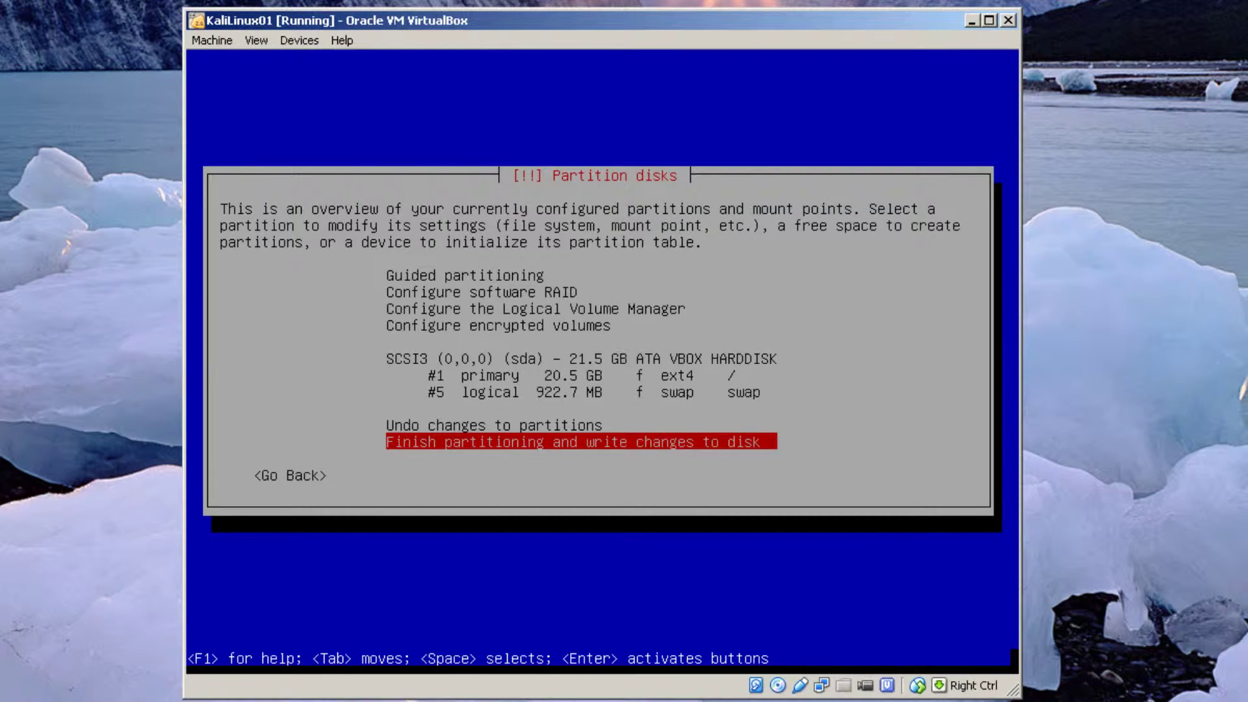
pyautogui.press('Return')
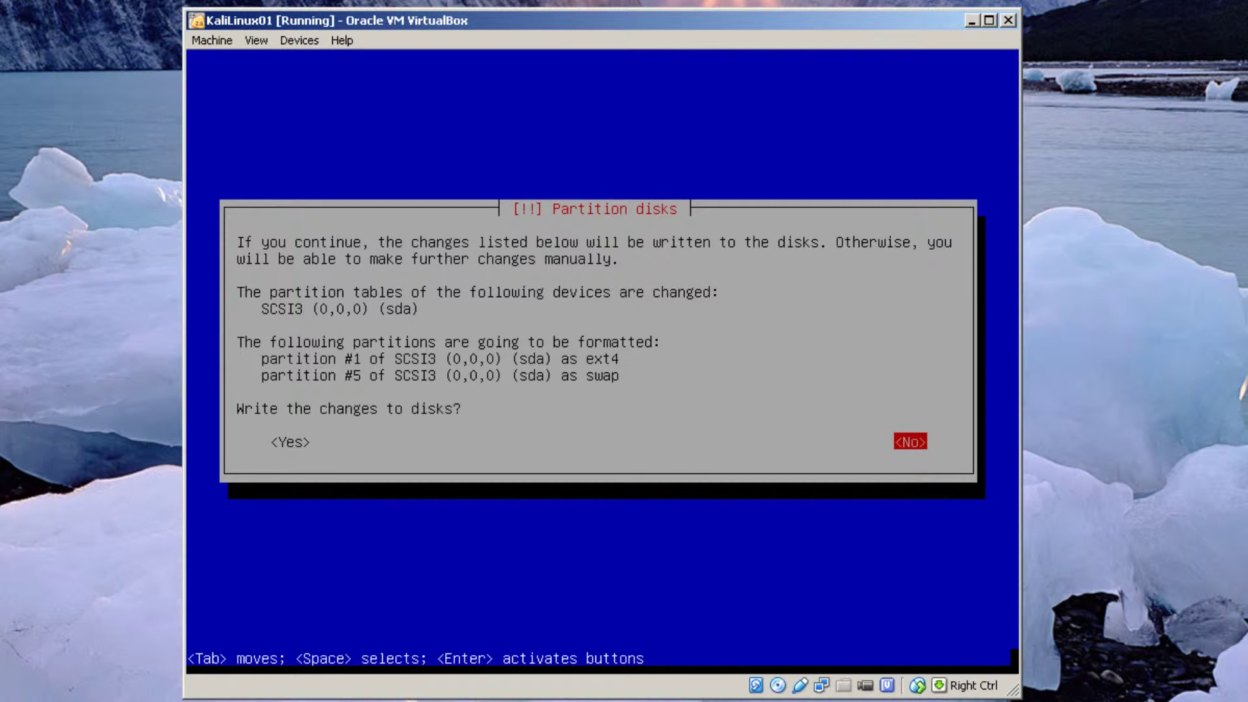
pyautogui.press('Tab')
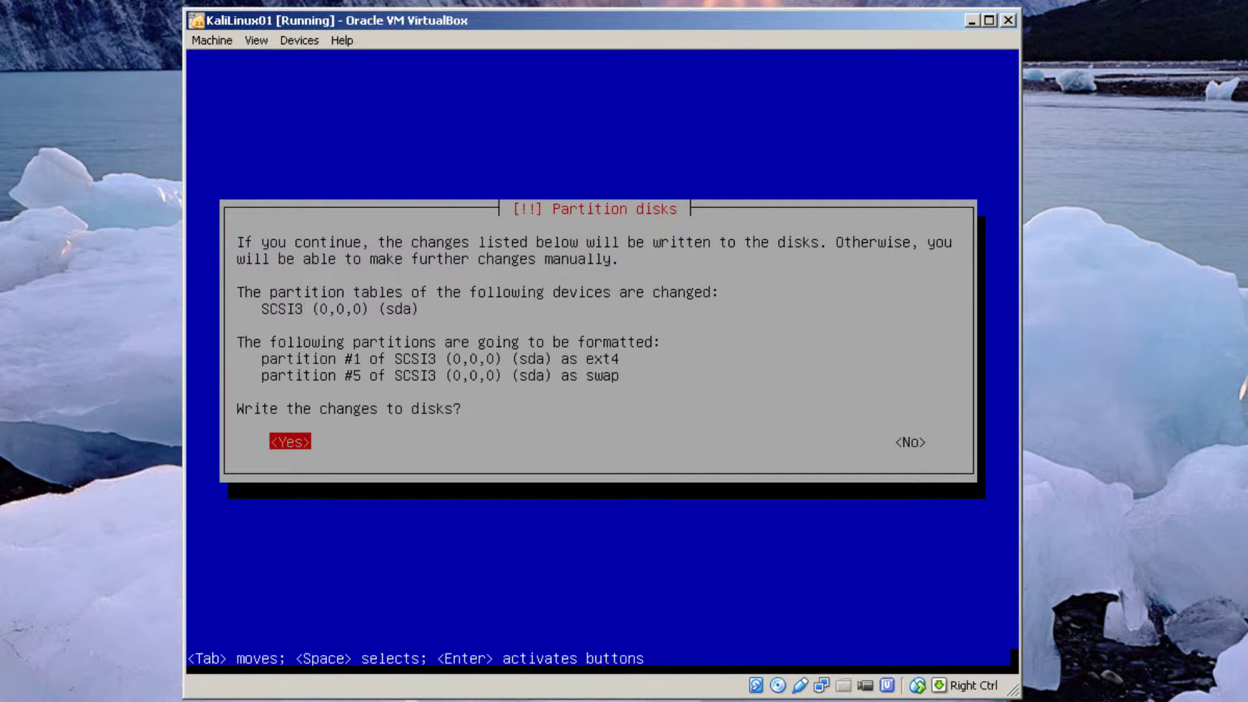
pyautogui.press('Return')
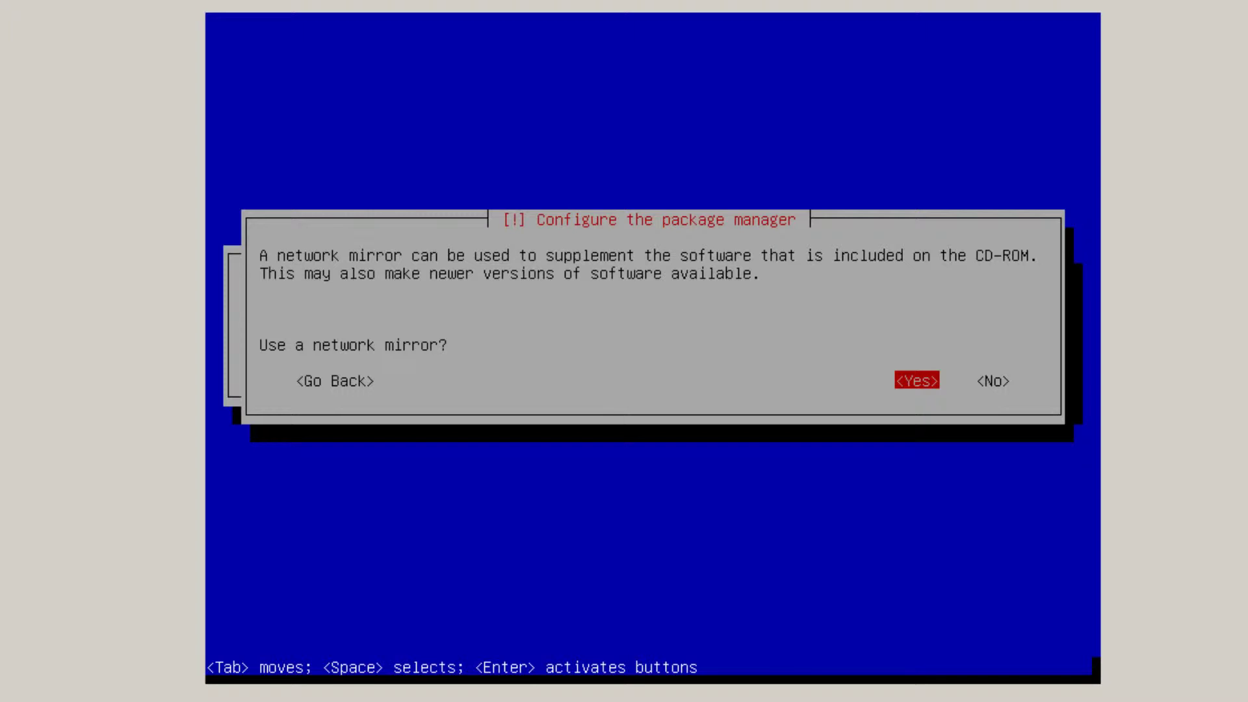
# Use a network mirror with no HTTP proxy and let the installation finish
pyautogui.press('Return')
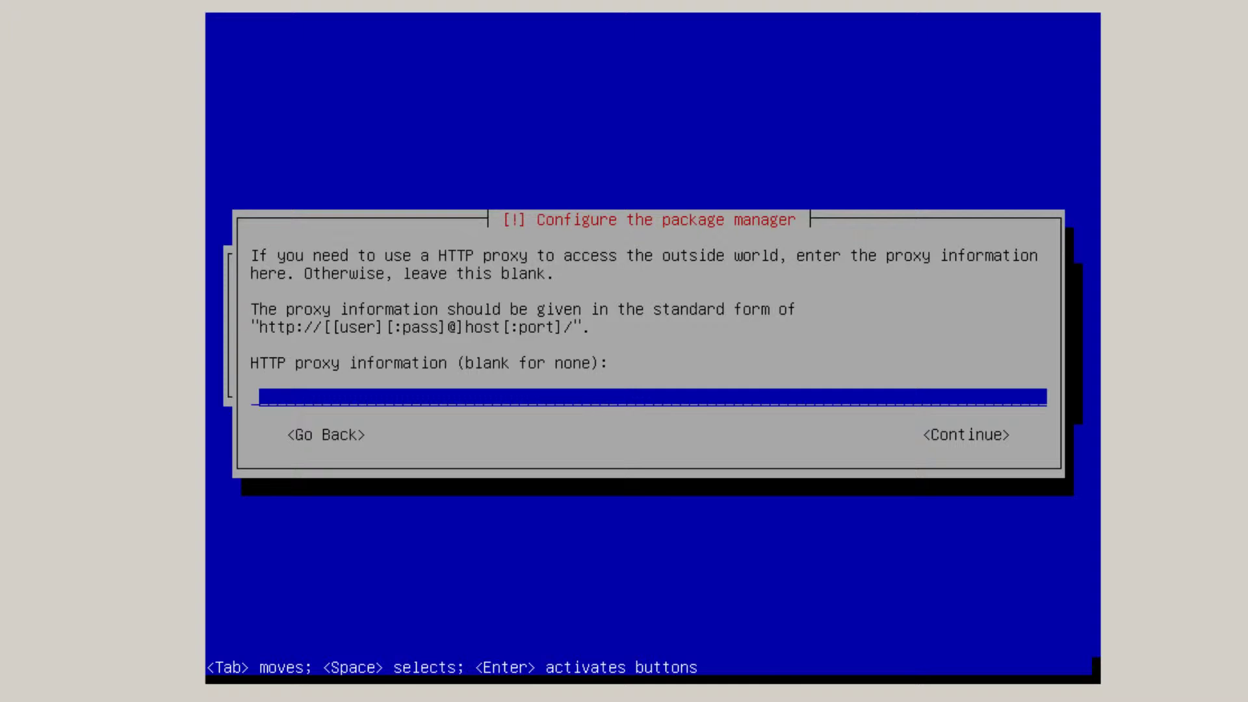
pyautogui.press('Return')
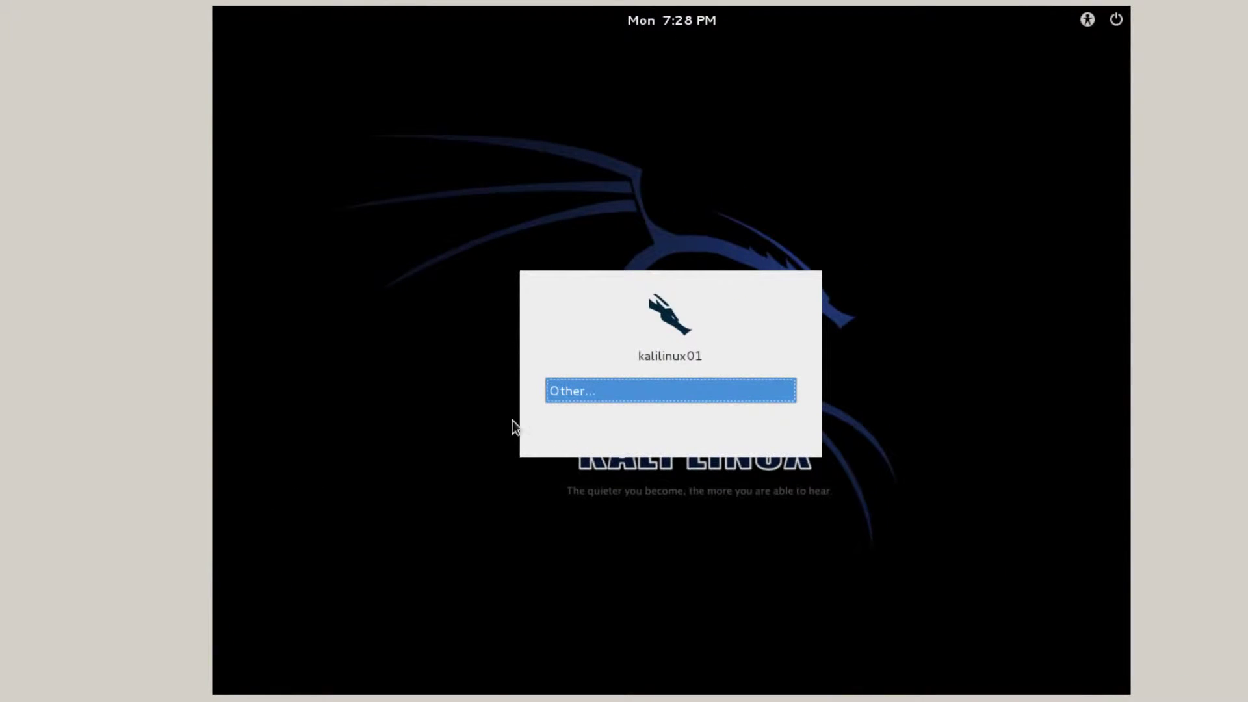
# Log in to Kali as root through the Other... account option with the root password
pyautogui.click(632, 391)
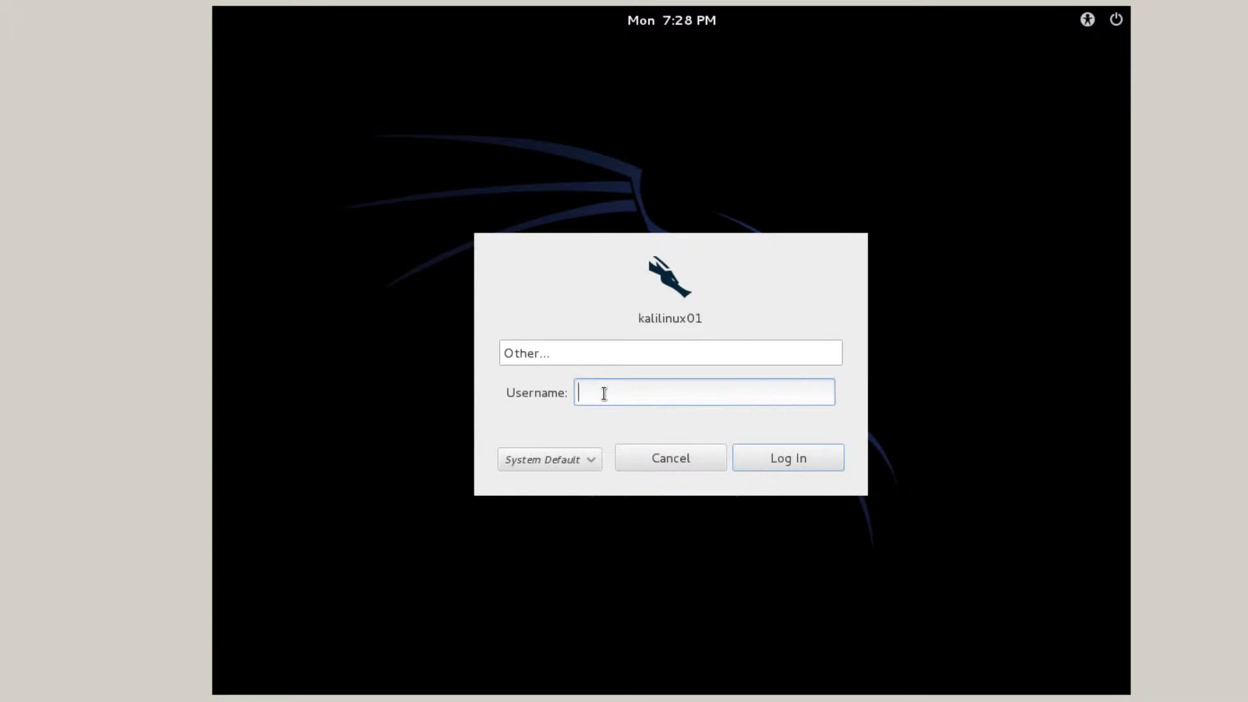
pyautogui.write('root')
pyautogui.click(790, 460)
pyautogui.write('password')
pyautogui.press('Return')
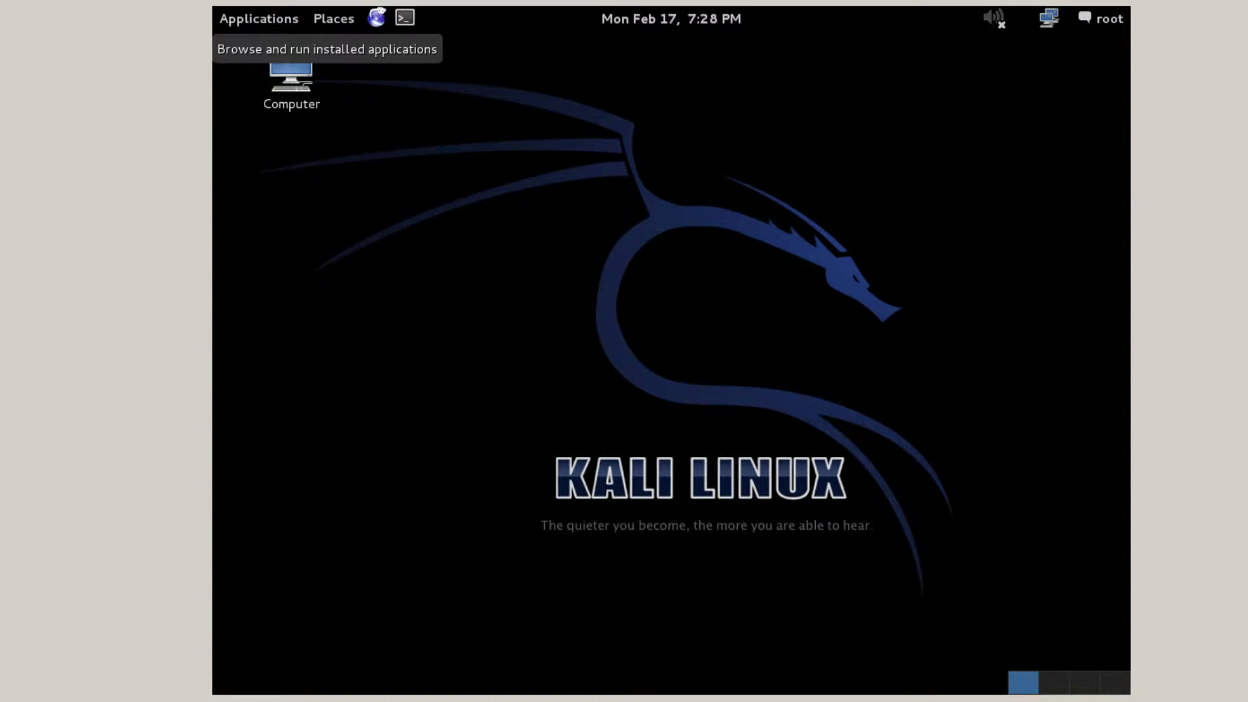
# Launch a terminal from Applications and start typing the apt-get update, upgrade and dkms command
pyautogui.click(260, 24)
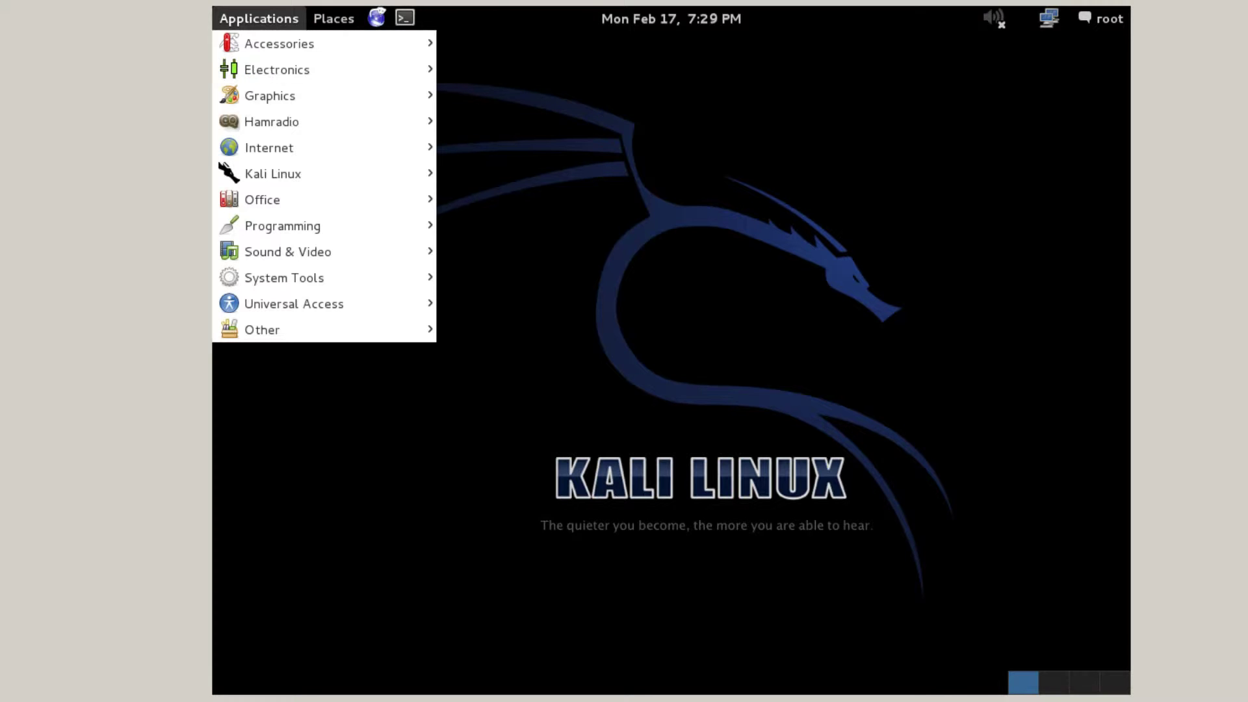
pyautogui.moveTo(279, 45)
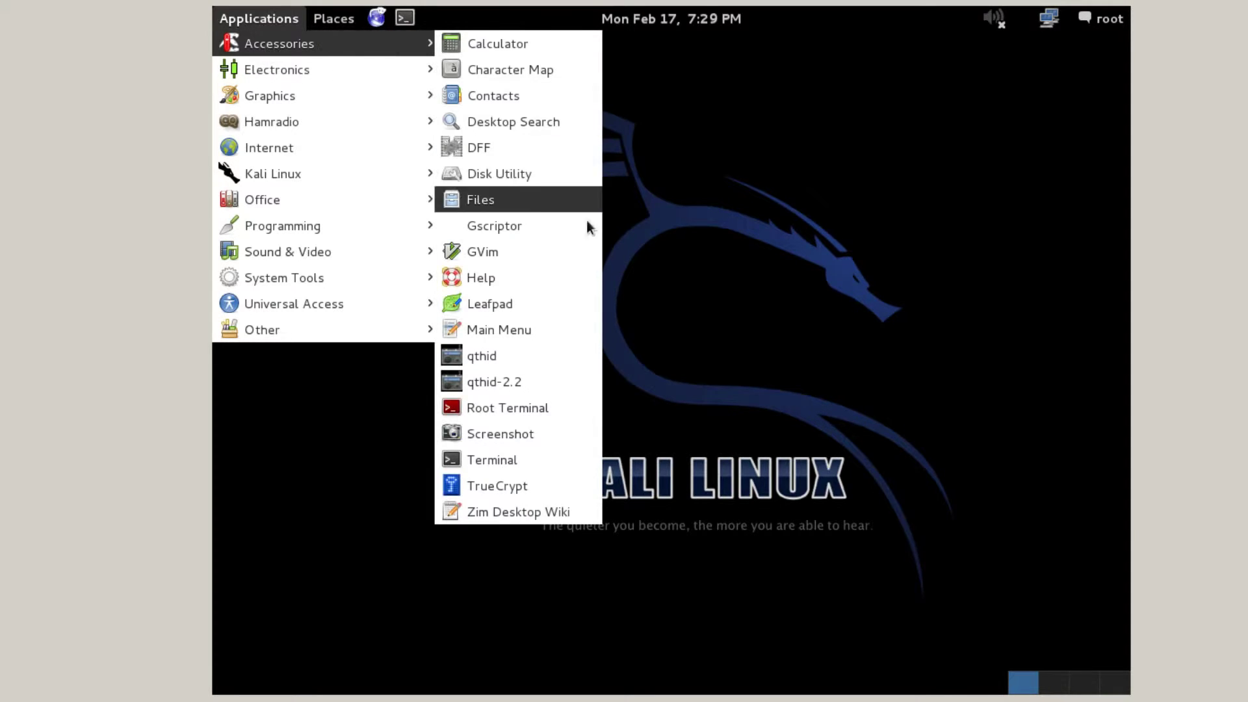
pyautogui.click(506, 466)
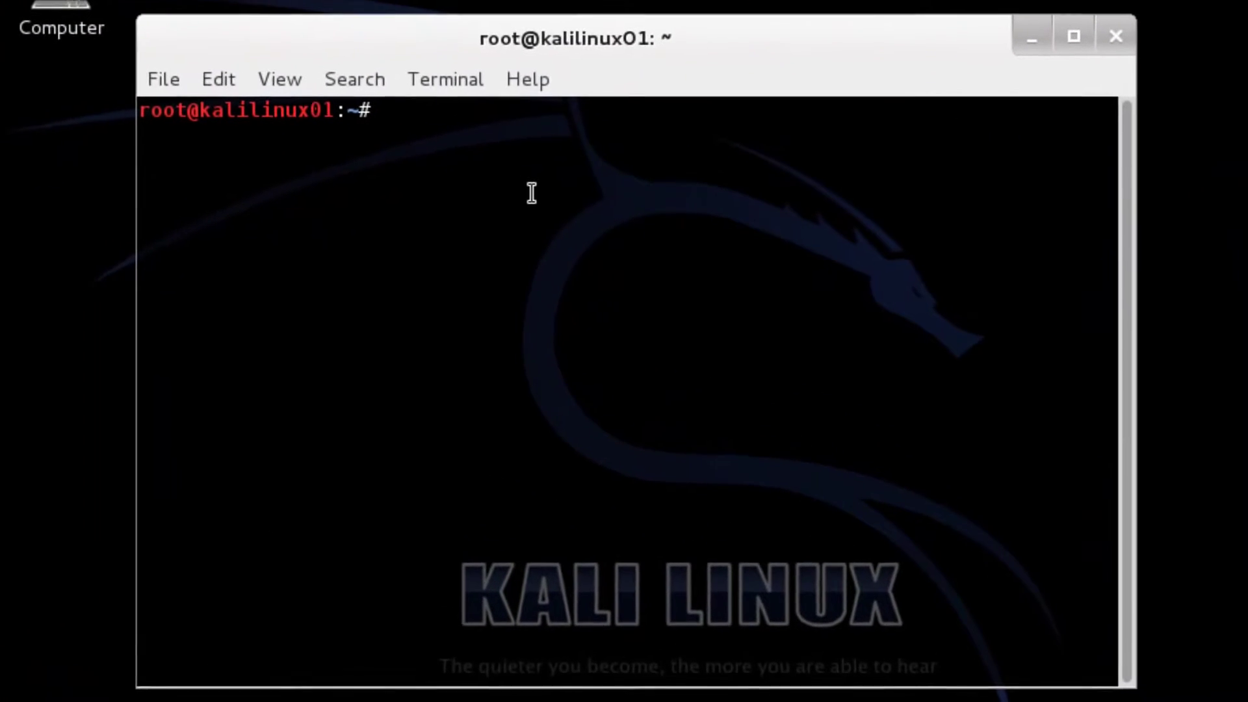
pyautogui.write('sudo')
pyautogui.press('BackSpace')
pyautogui.press('BackSpace')
pyautogui.press('BackSpace')
pyautogui.press('BackSpace')
pyautogui.press('BackSpace')
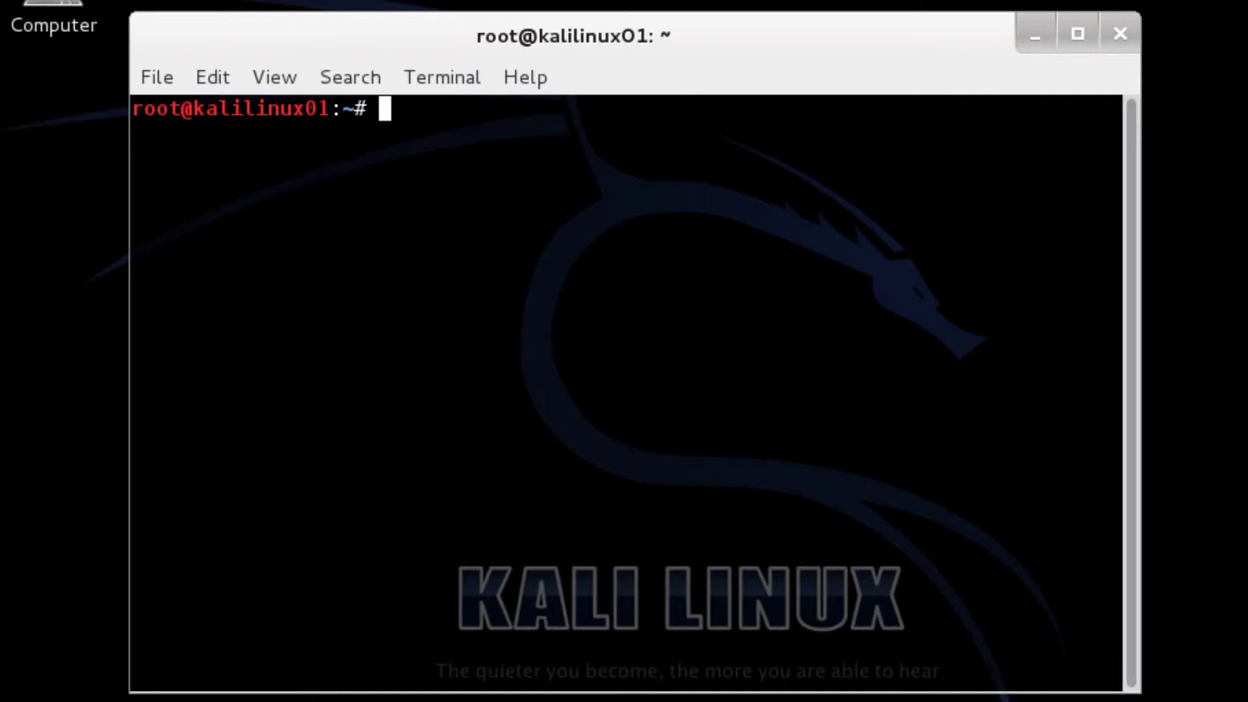
pyautogui.write('apt-get')
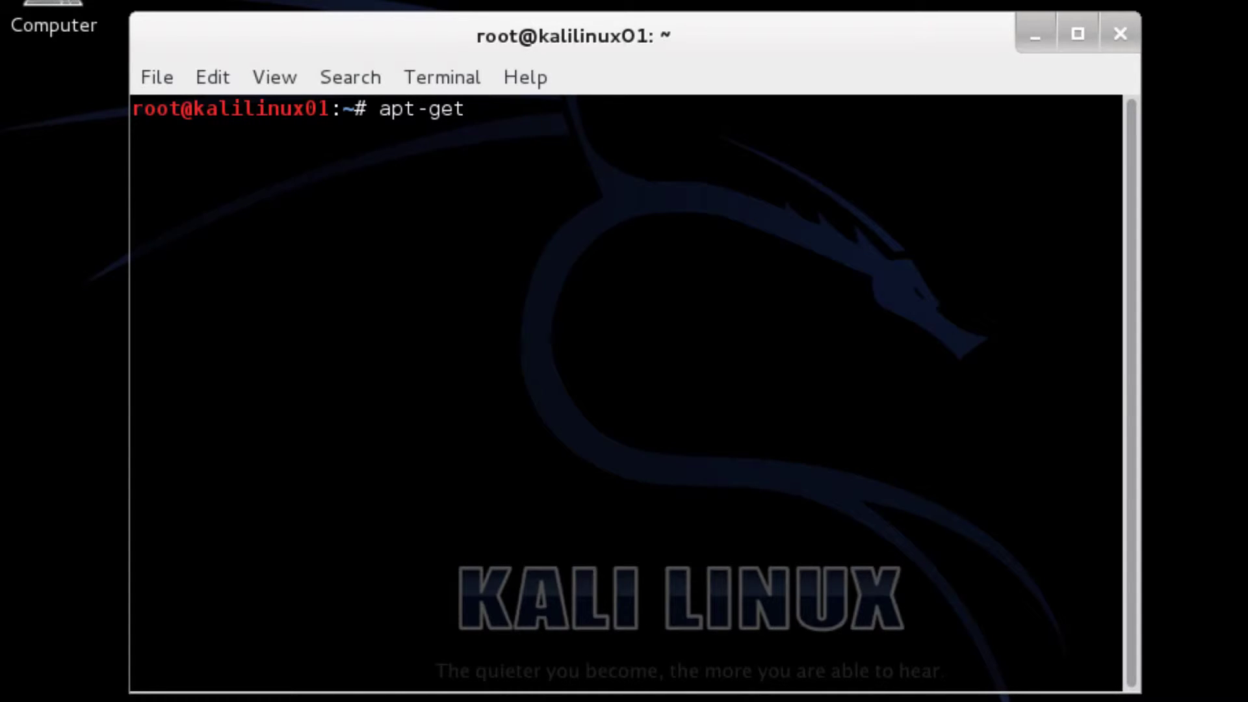
pyautogui.write(' update')
pyautogui.write(' &&')
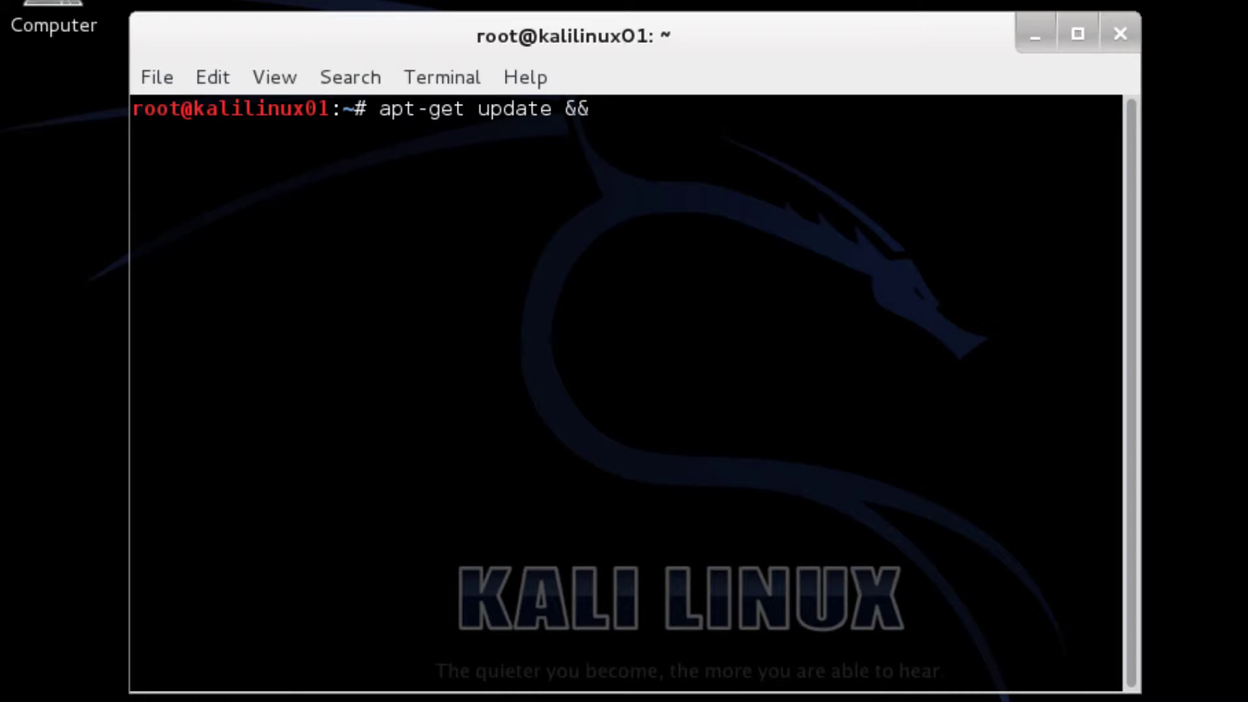
pyautogui.write(' apt-get')
pyautogui.write(' -y upgrade')
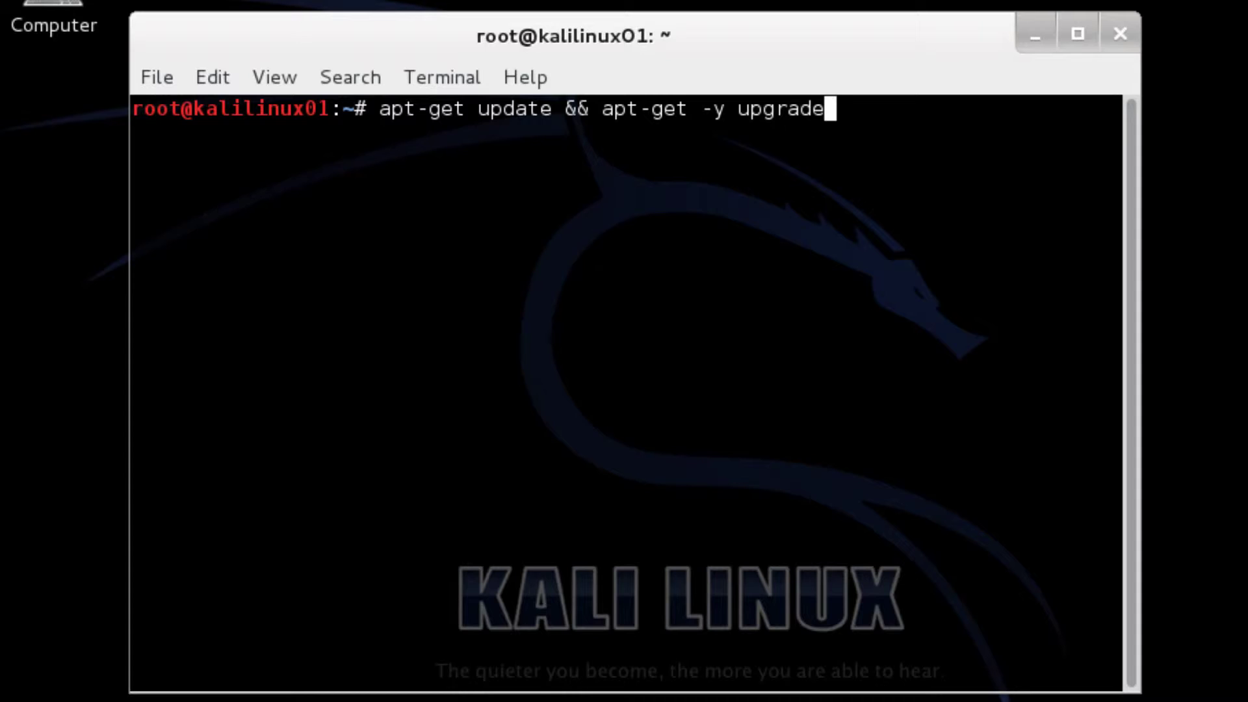
pyautogui.write(' &&')
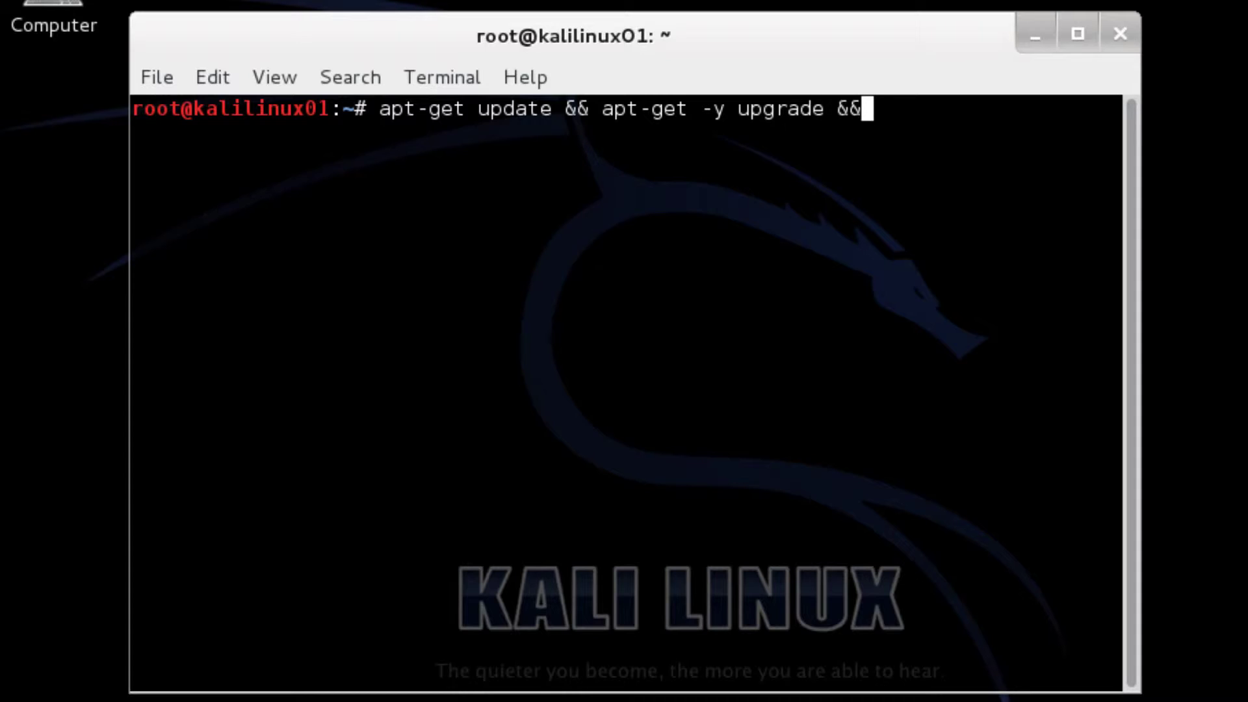
pyautogui.write(' apt-get')
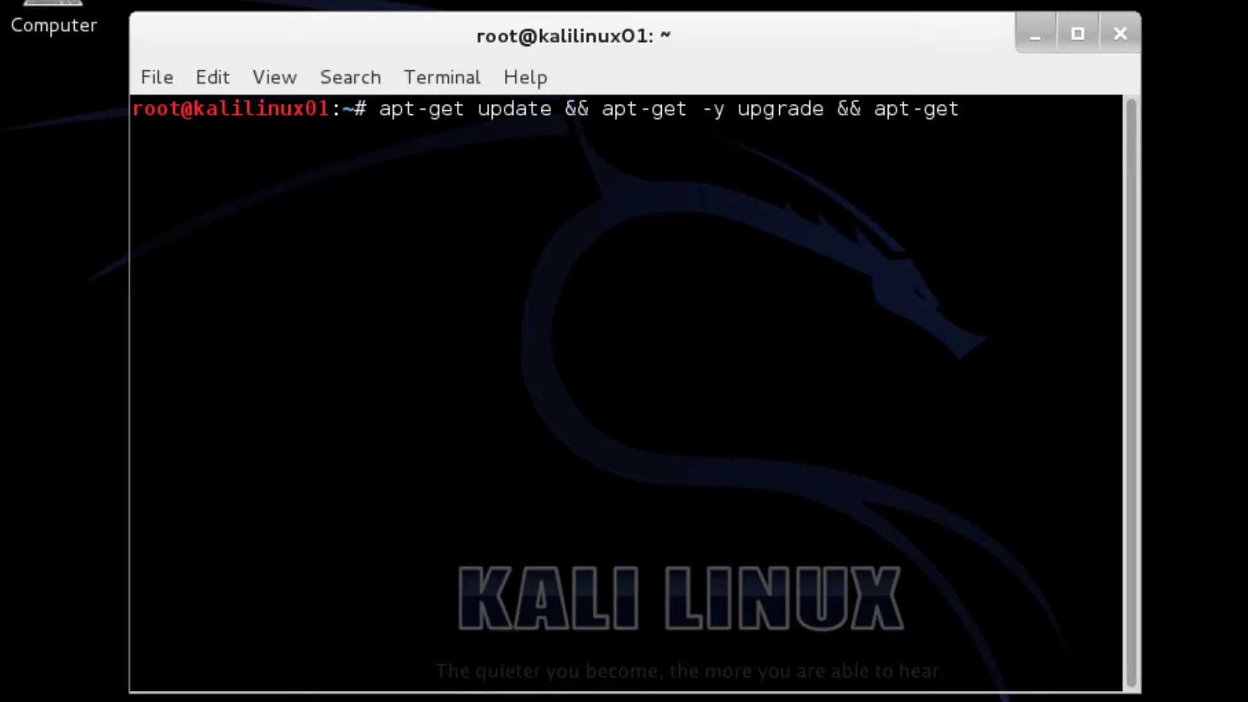
pyautogui.write(' -y')
pyautogui.write('install dkms')
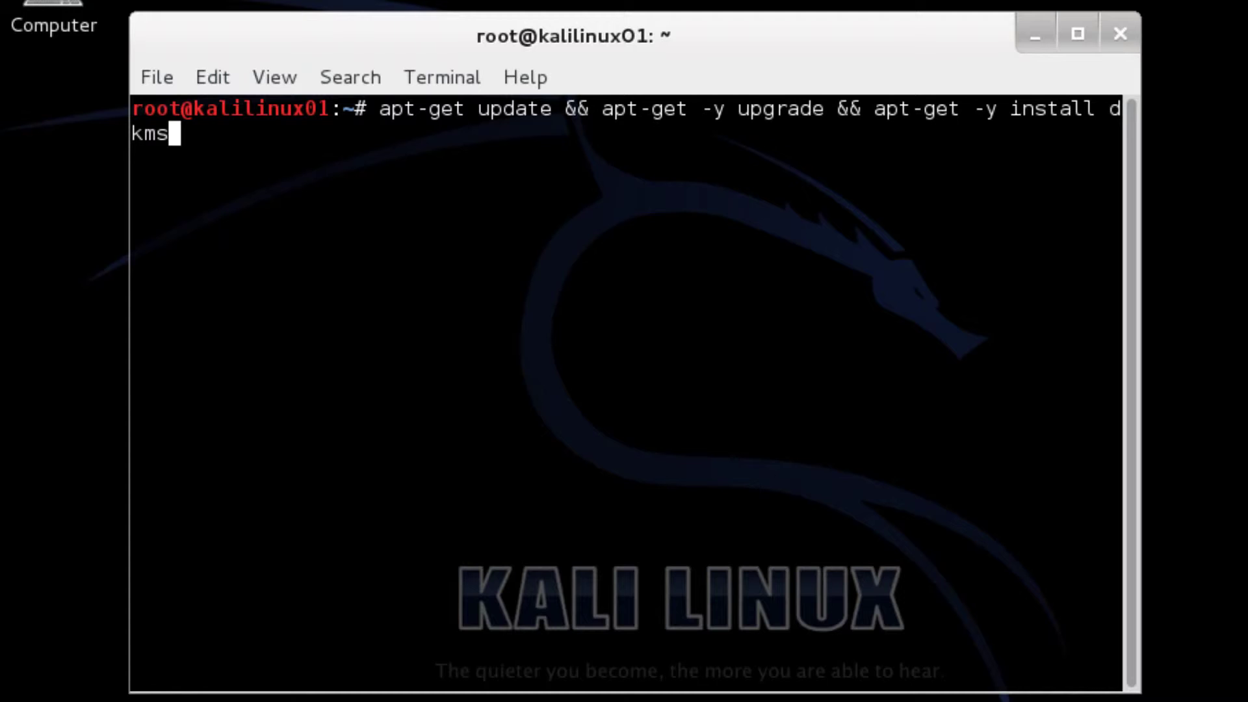
# Run the apt-get update, upgrade and dkms install, then shut the guest down with 'poweroff'
pyautogui.press('Return')
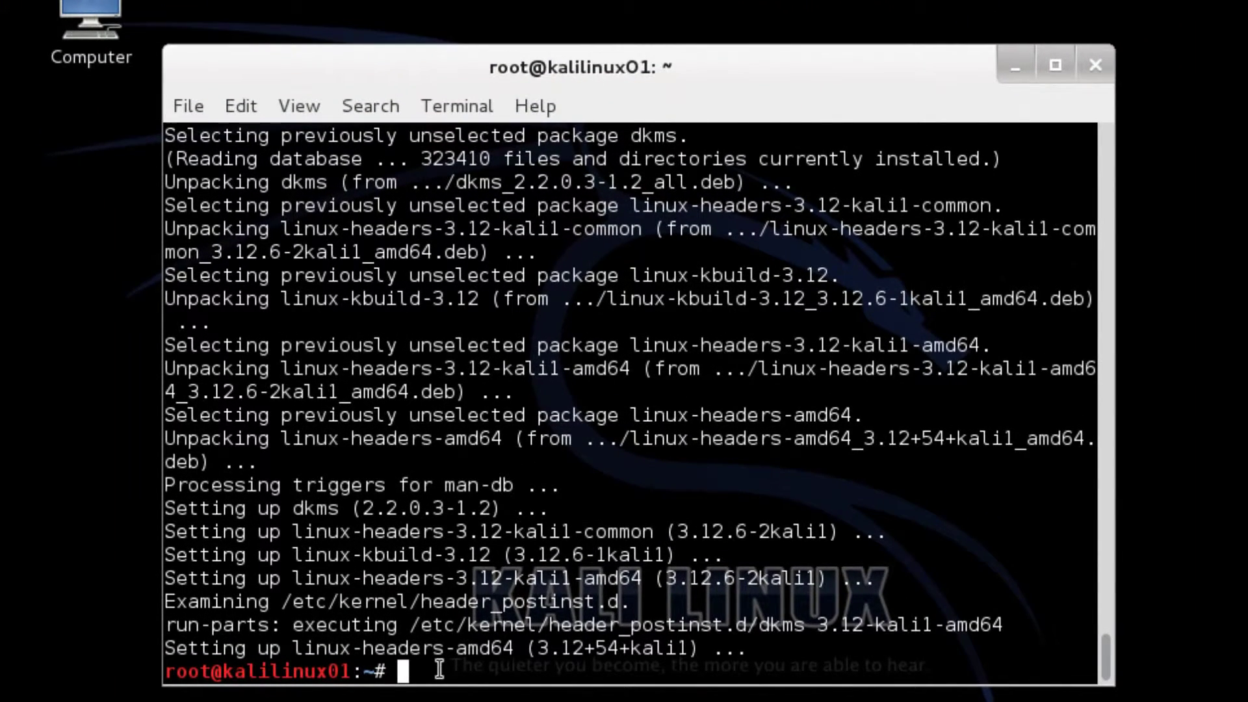
pyautogui.write('power')
pyautogui.write('off')
pyautogui.press('Return')
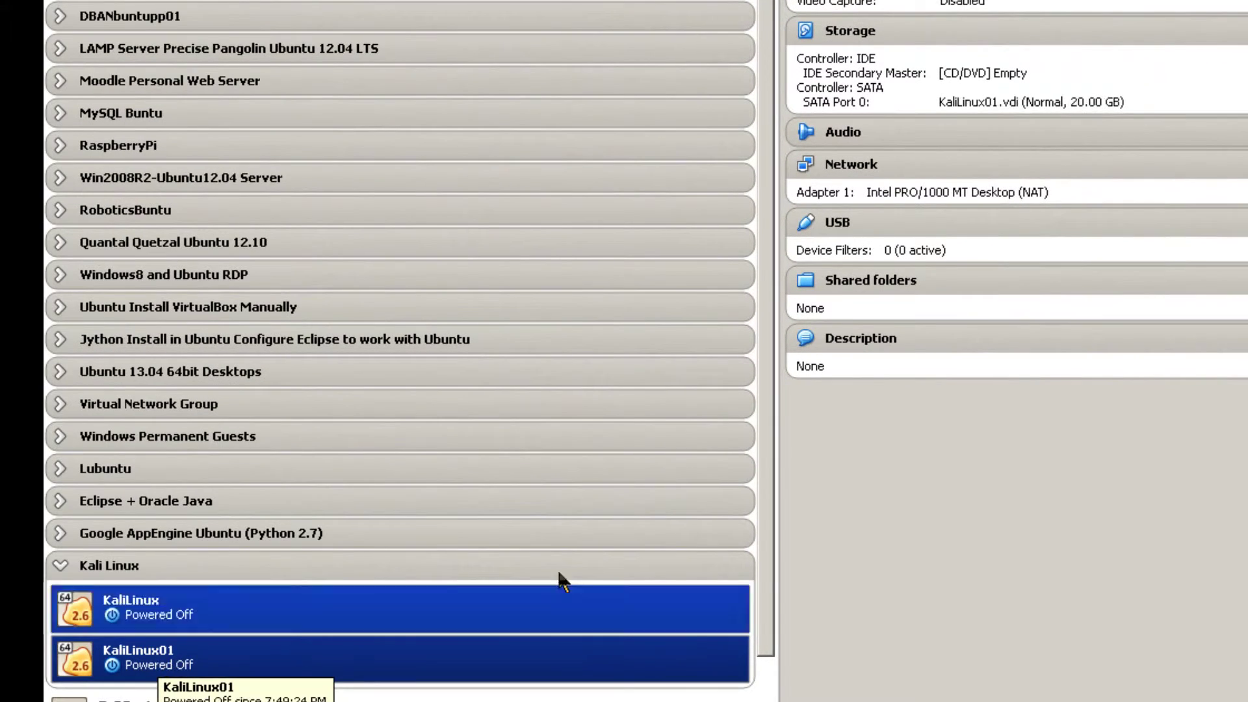
# Attach host drive E: to KaliLinux01's empty IDE CD drive and start the machine
pyautogui.click(851, 32)
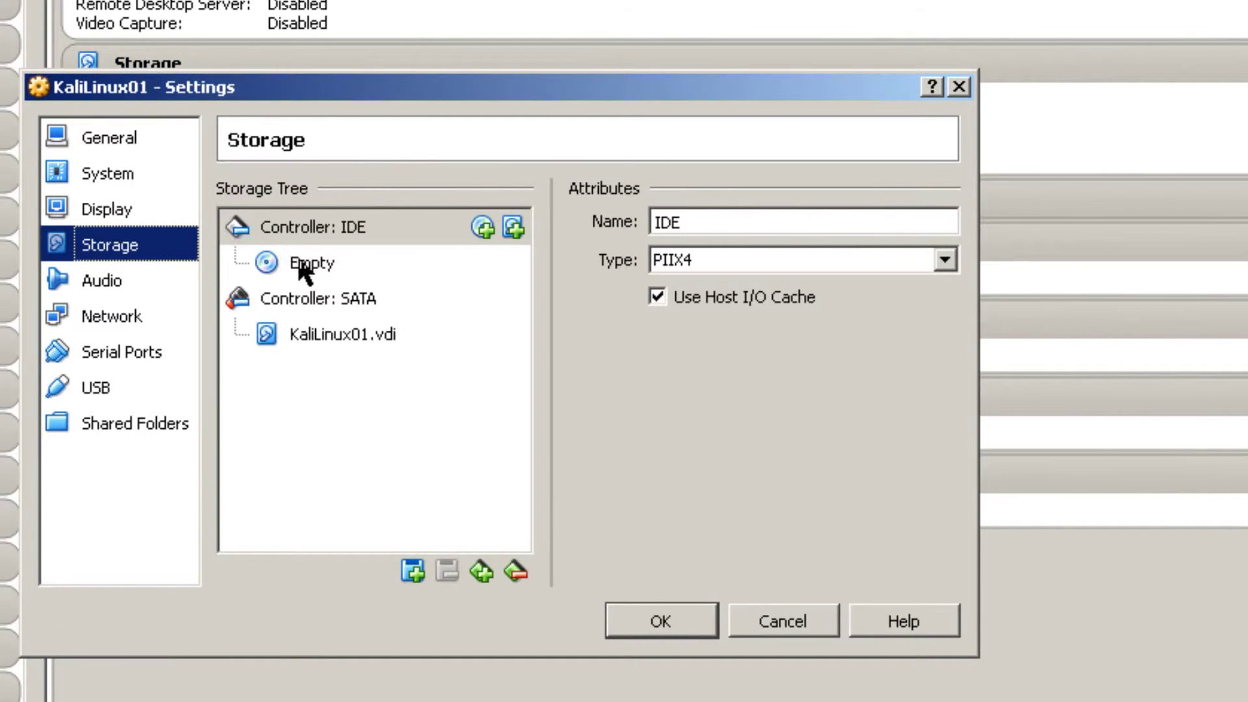
pyautogui.click(297, 263)
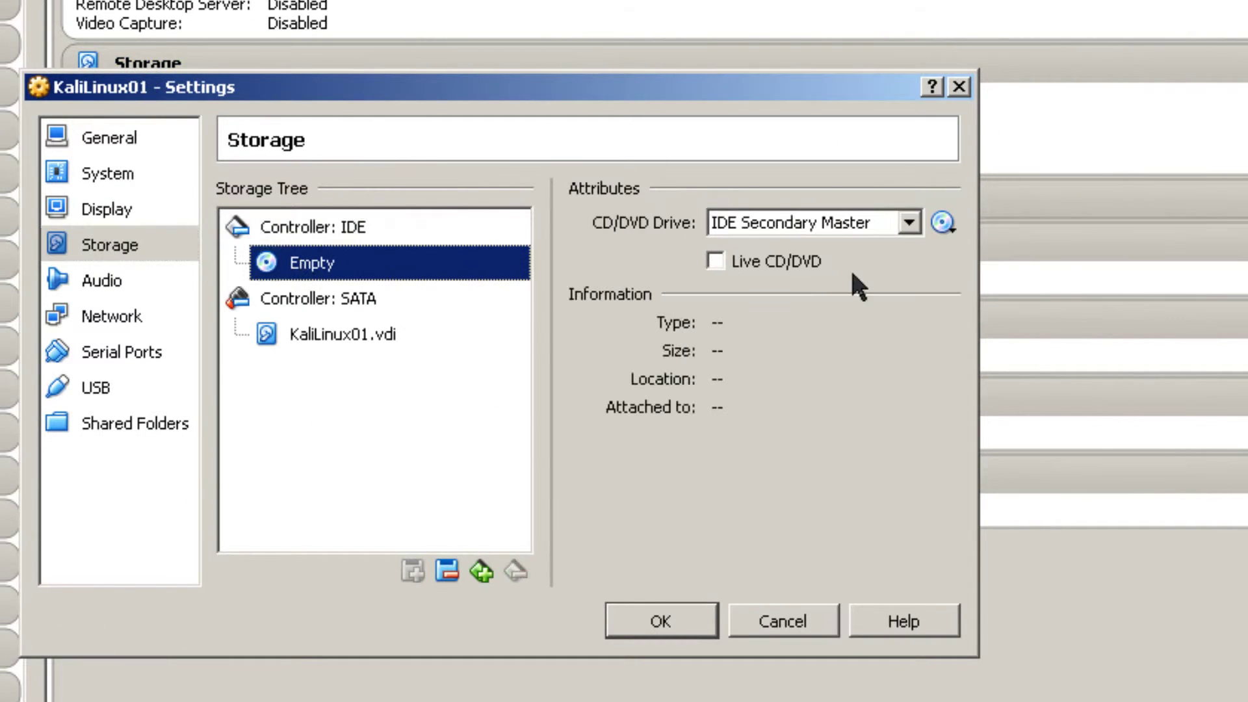
pyautogui.click(942, 222)
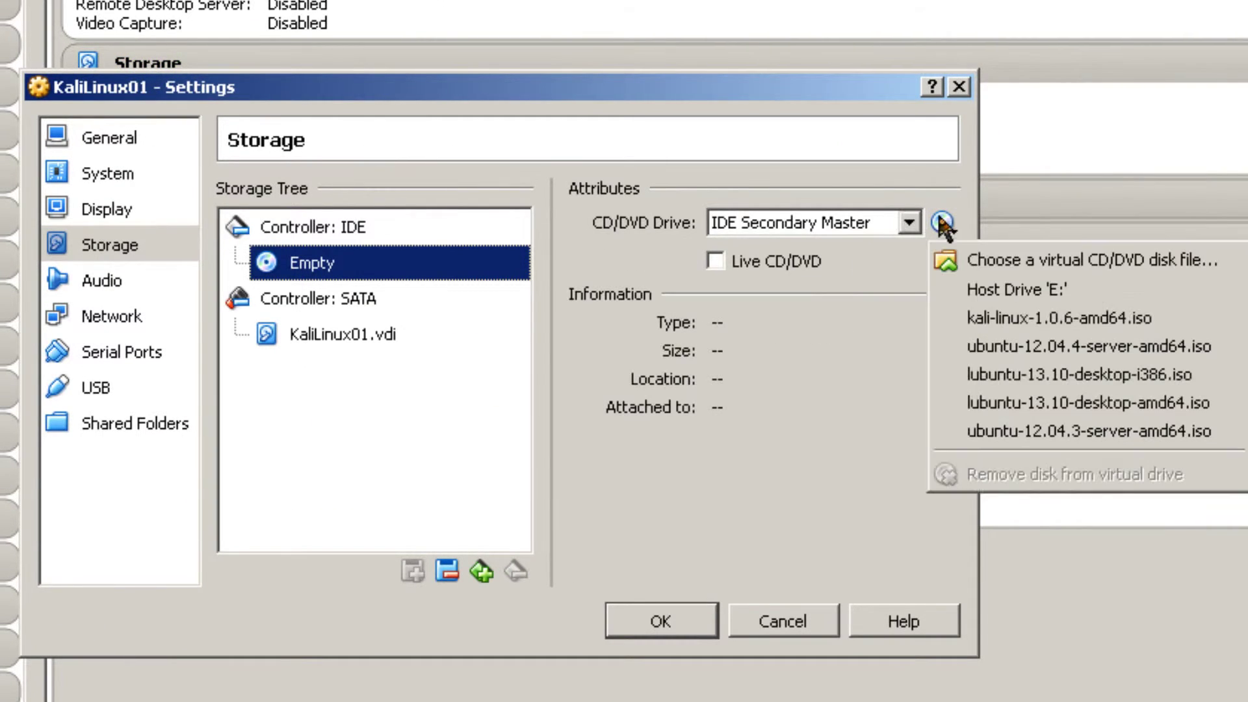
pyautogui.click(996, 289)
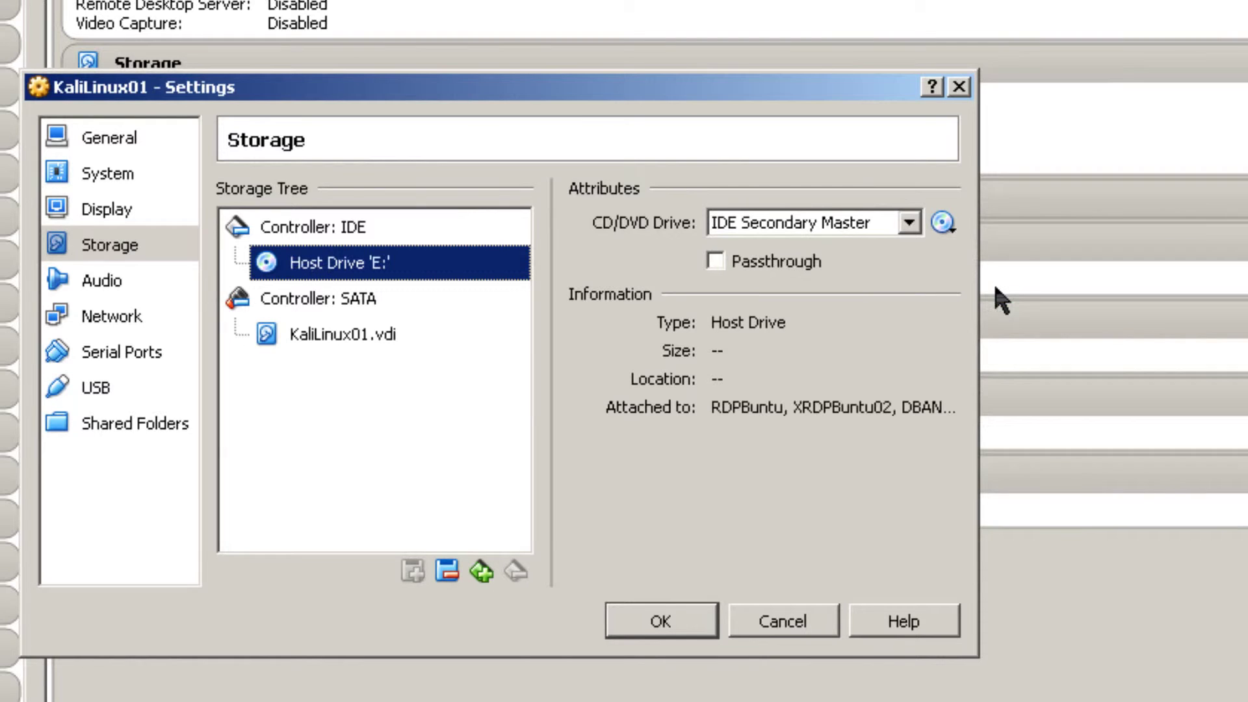
pyautogui.click(689, 609)
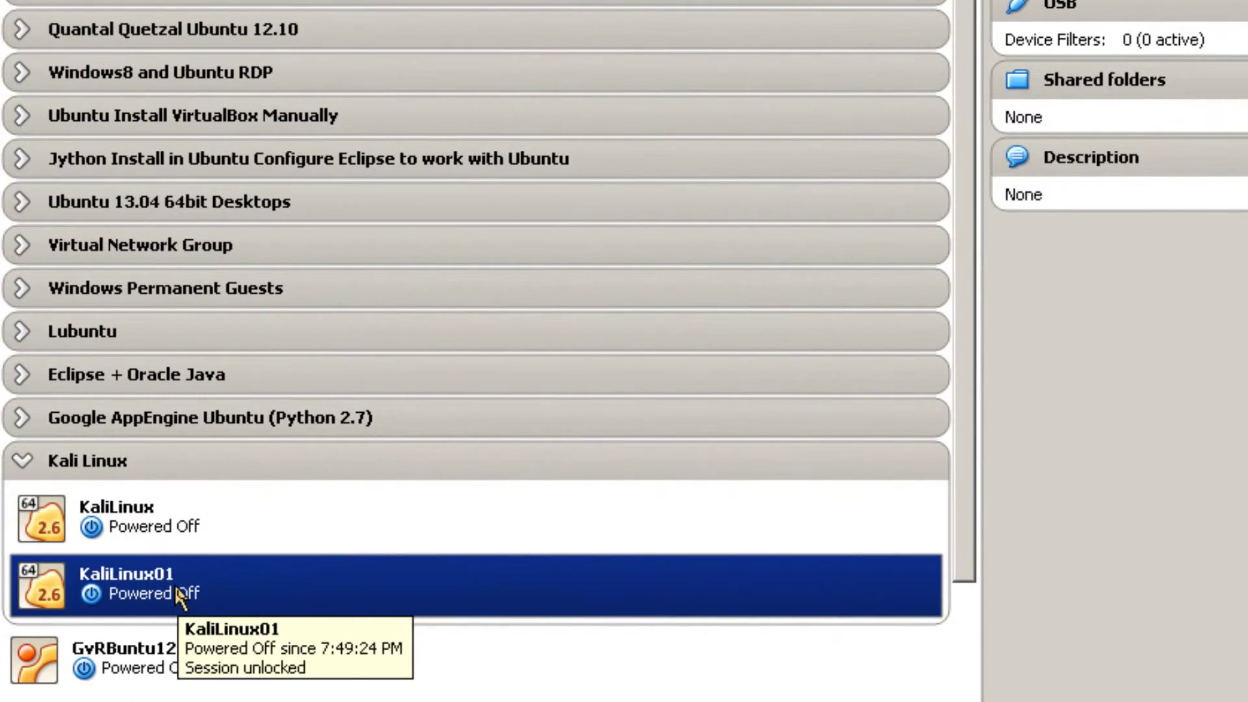
pyautogui.rightClick(185, 594)
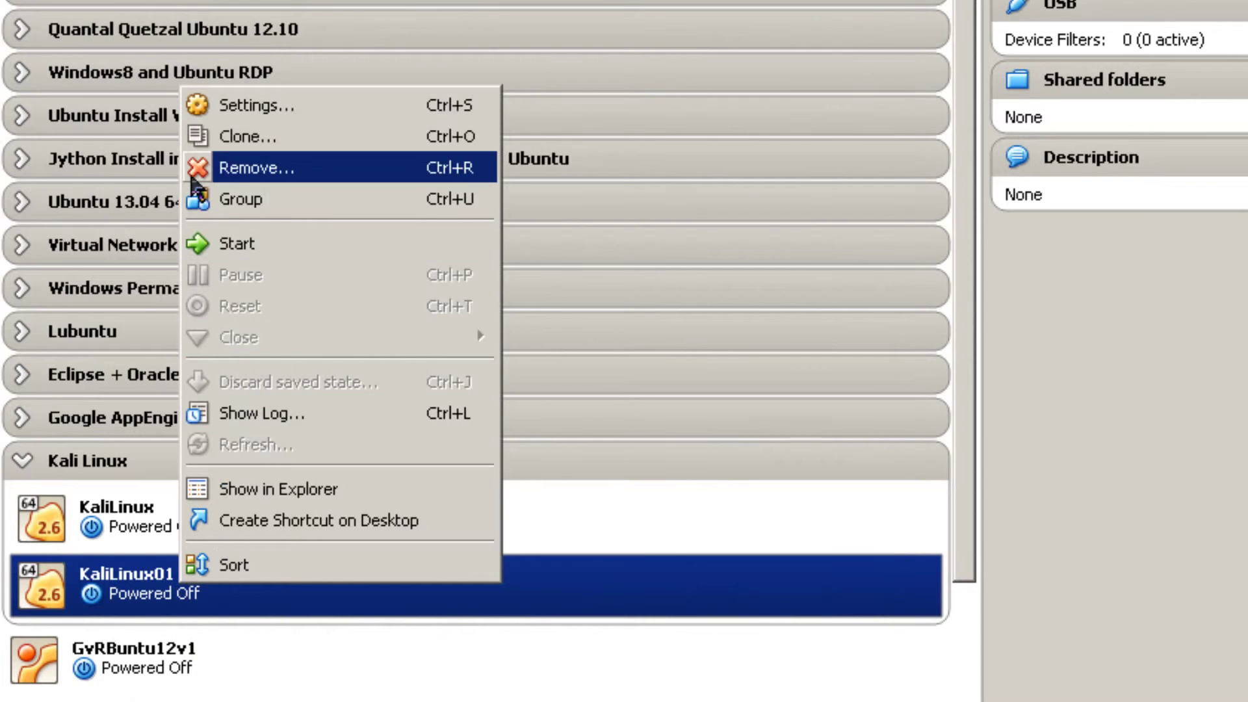
pyautogui.click(248, 249)
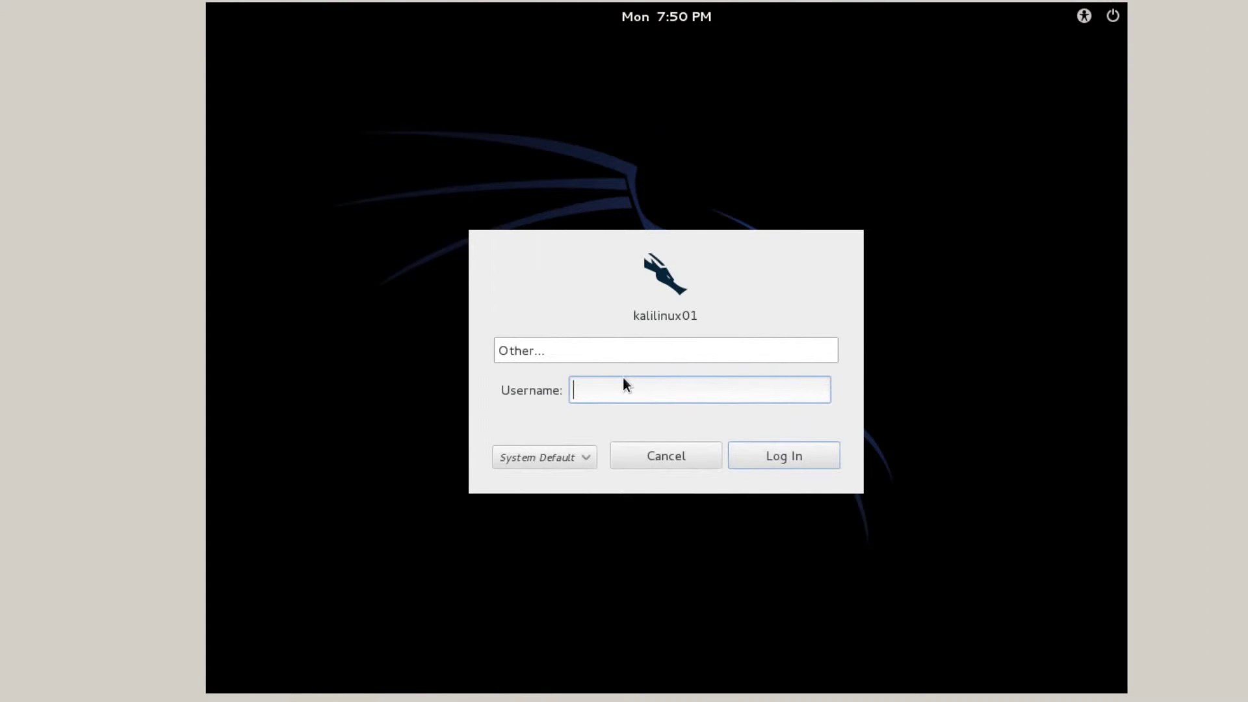
pyautogui.write('ro')
# Log in as root at the restarted KaliLinux01 login screen
pyautogui.click(751, 456)
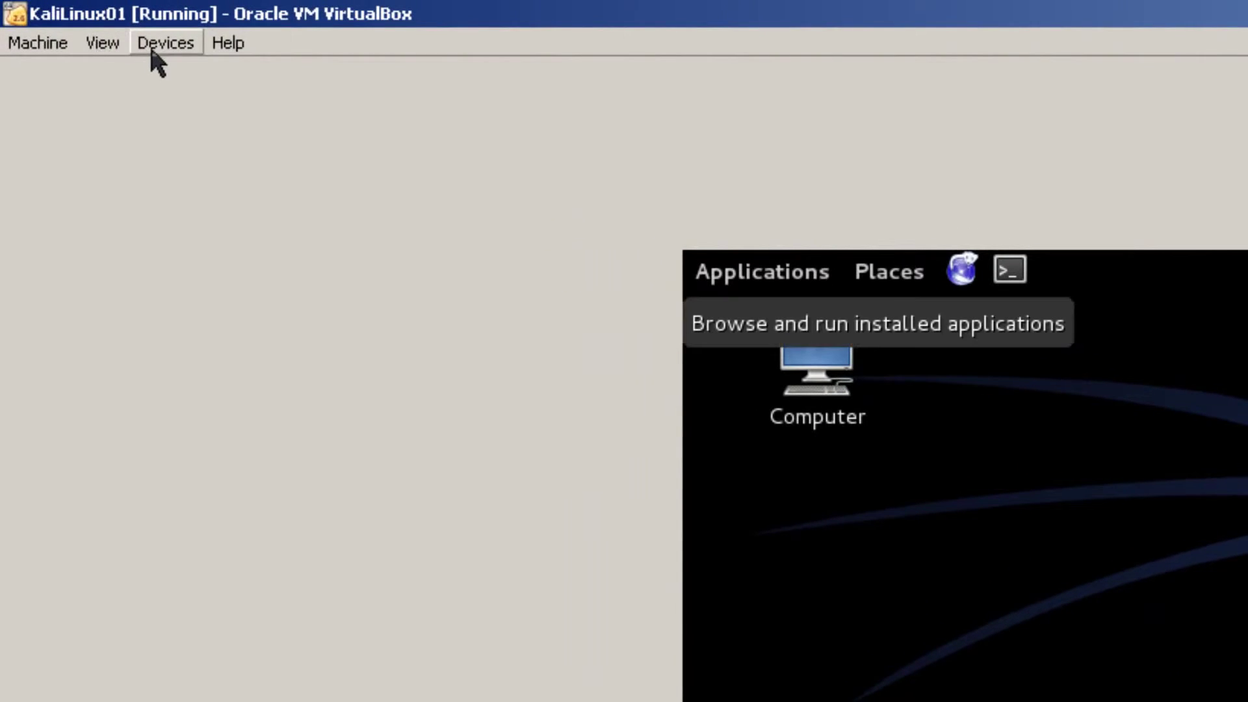
# Insert the Guest Additions CD image from Devices, allow autorun, and dismiss its error
pyautogui.click(164, 44)
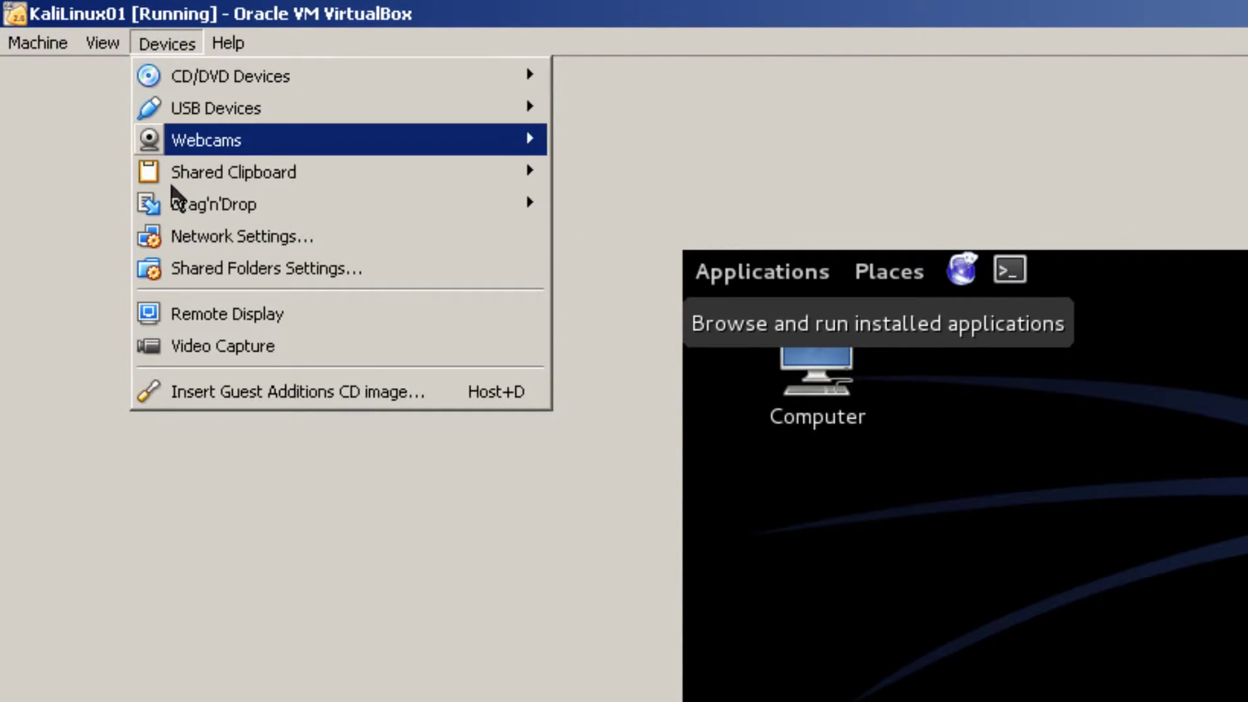
pyautogui.click(207, 392)
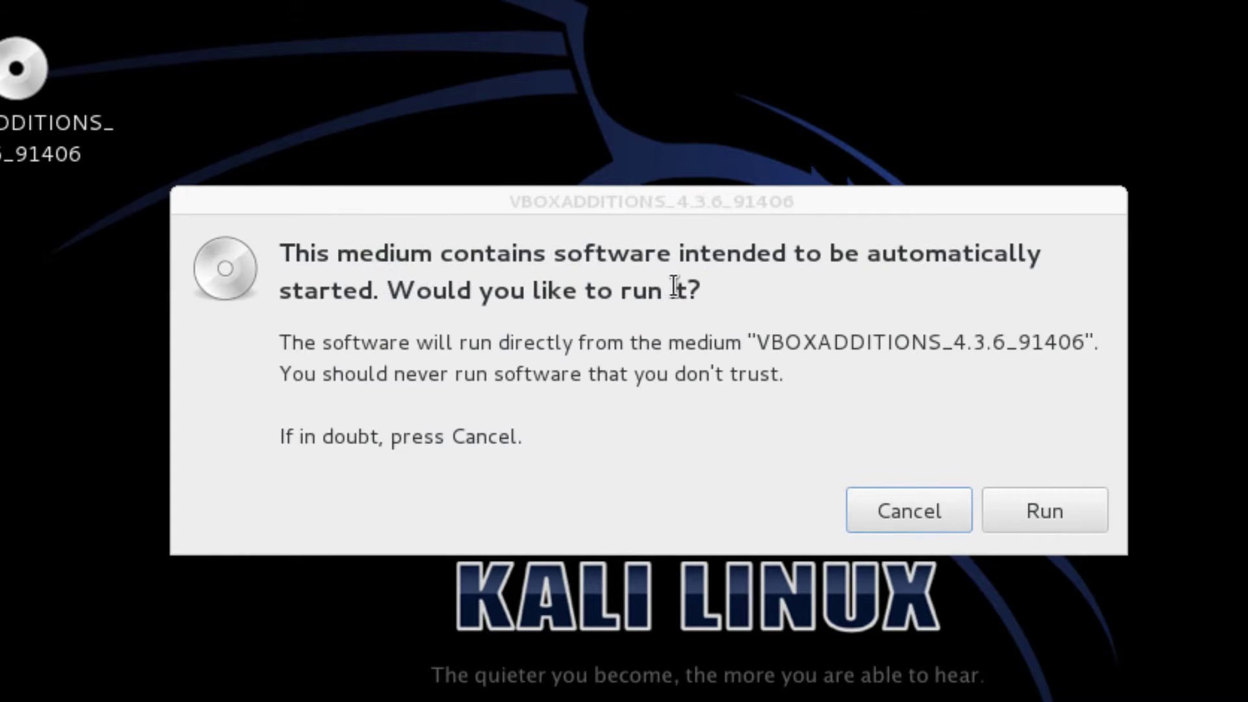
pyautogui.click(1055, 502)
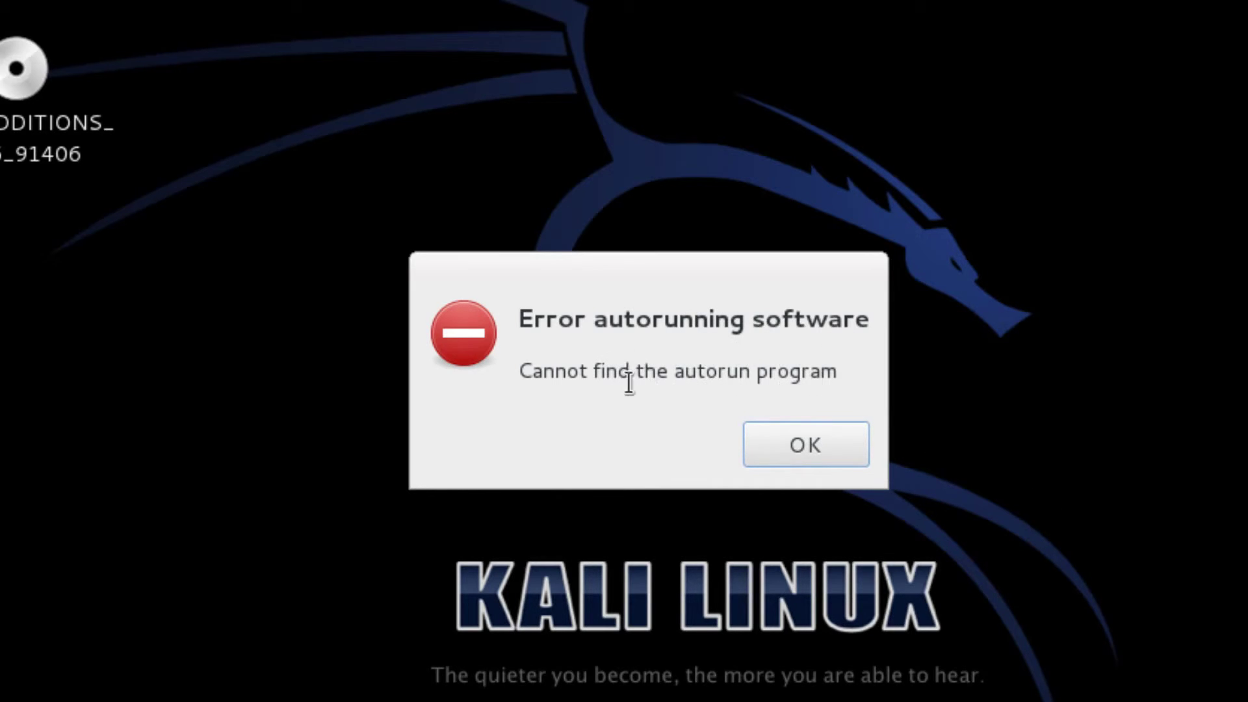
pyautogui.click(810, 444)
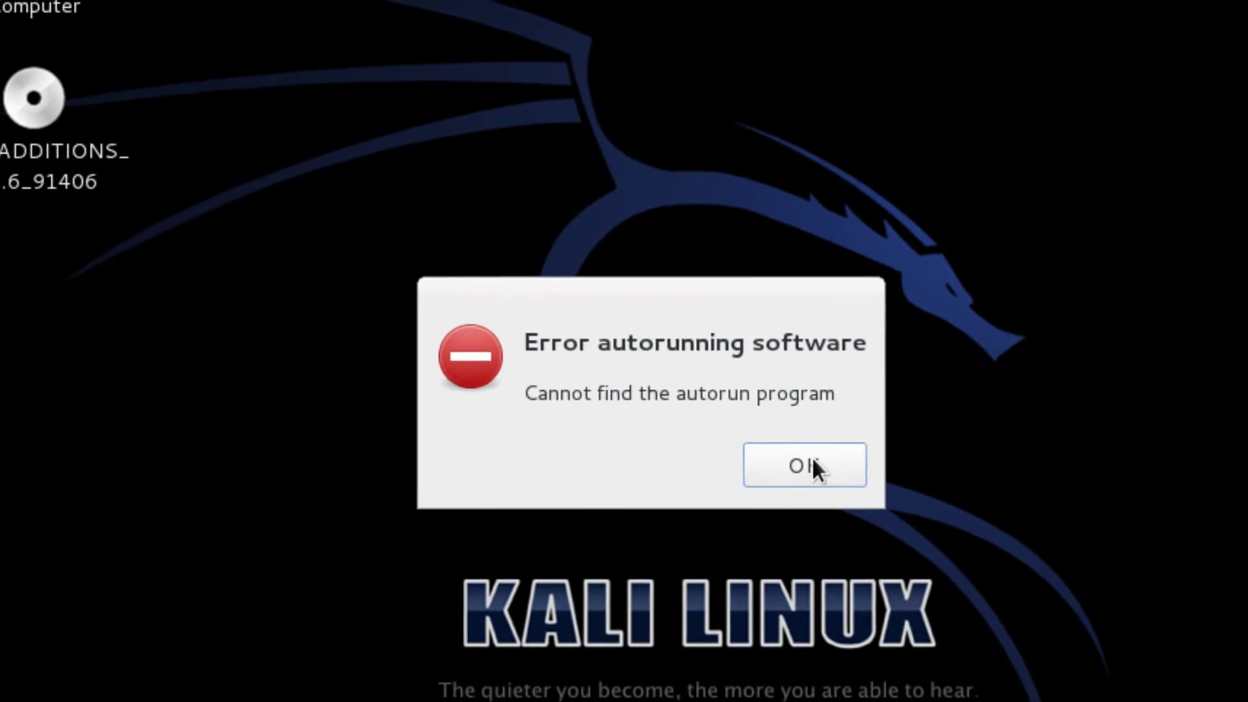
pyautogui.click(811, 477)
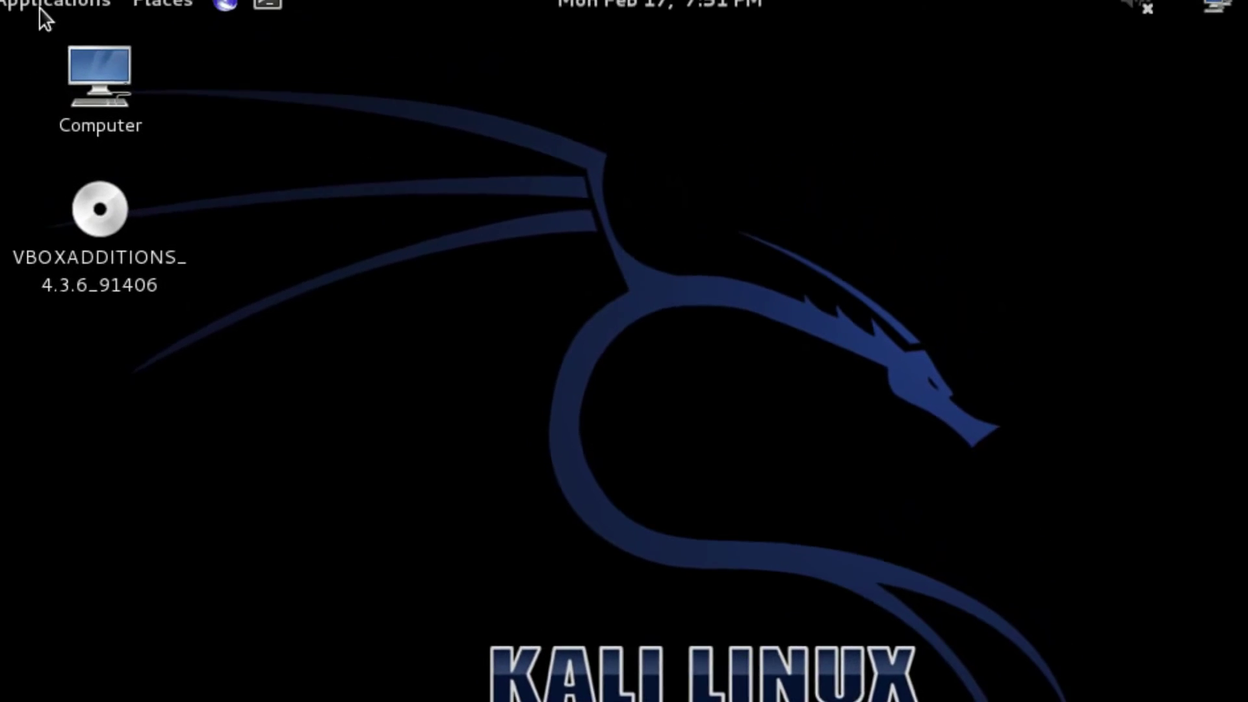
# Open a guest terminal and run cd /media, ls, cd cdrom0 and ls
pyautogui.click(54, 18)
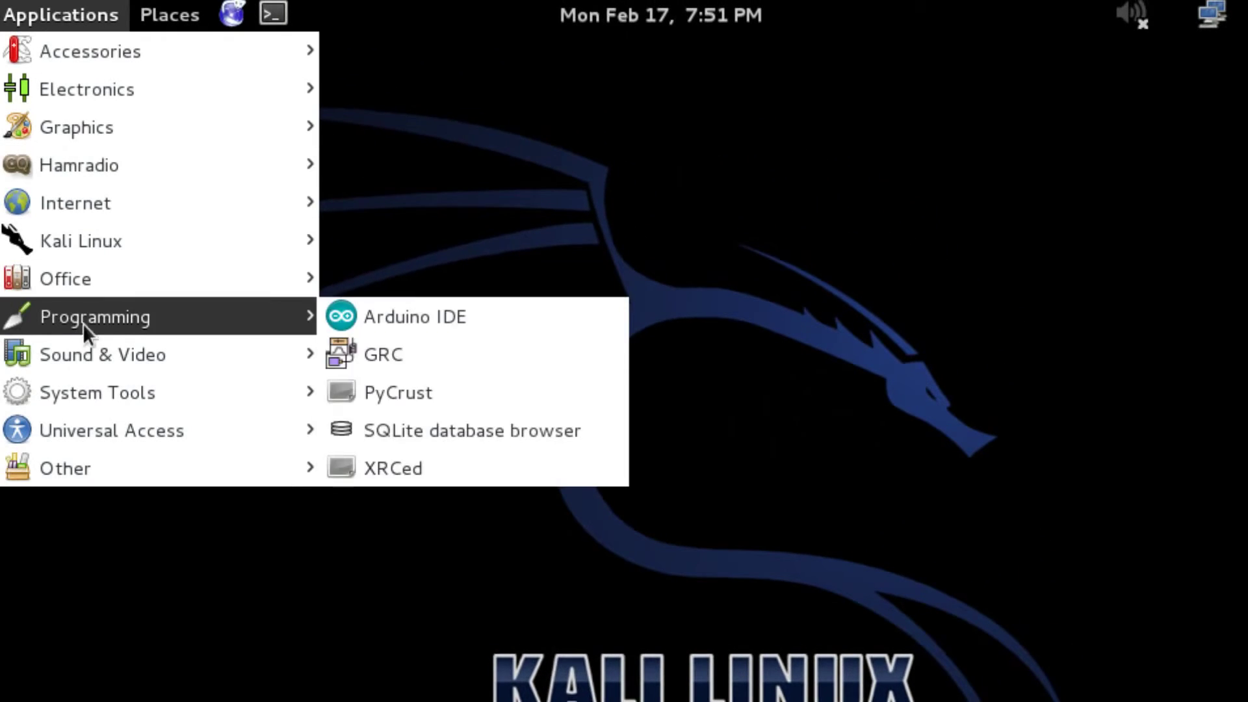
pyautogui.moveTo(90, 51)
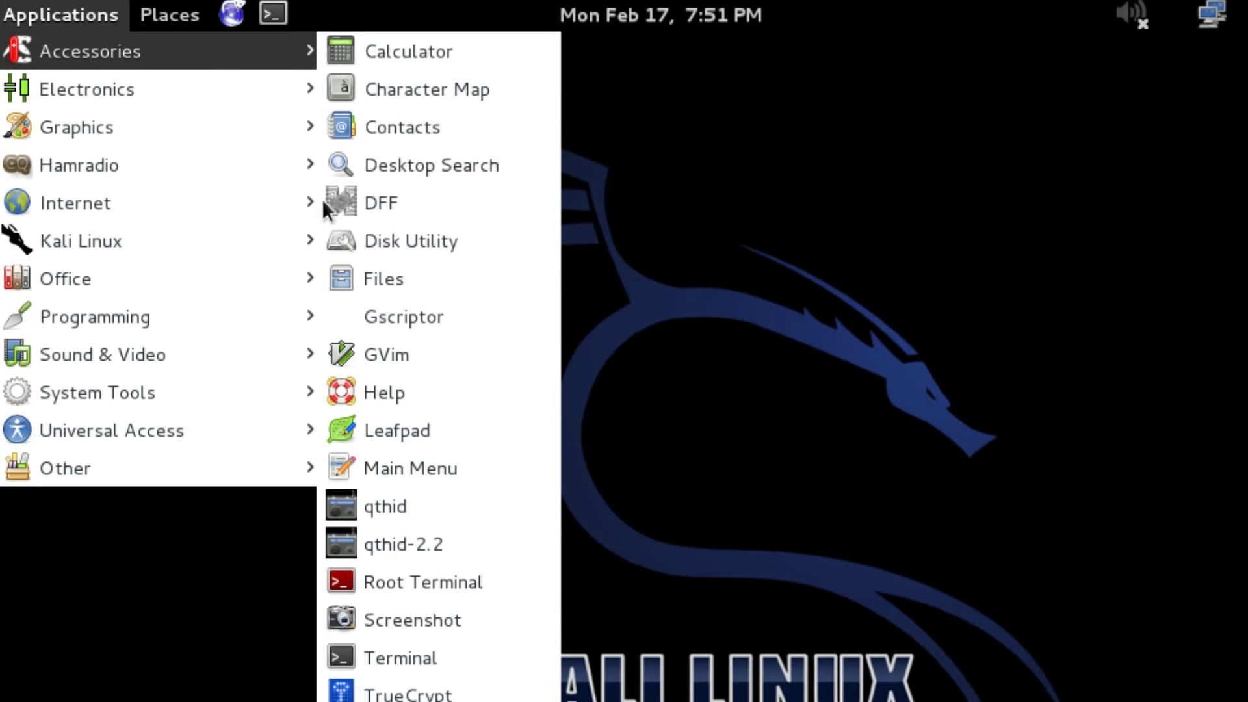
pyautogui.click(413, 652)
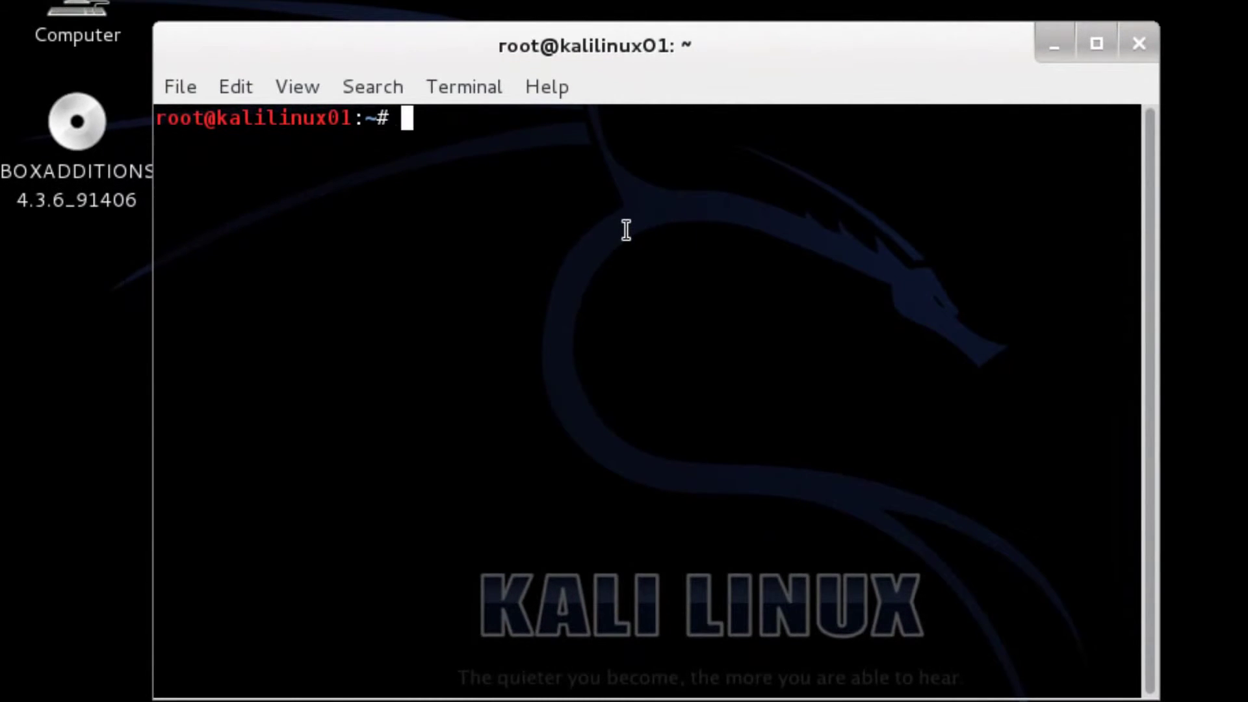
pyautogui.write('cd ')
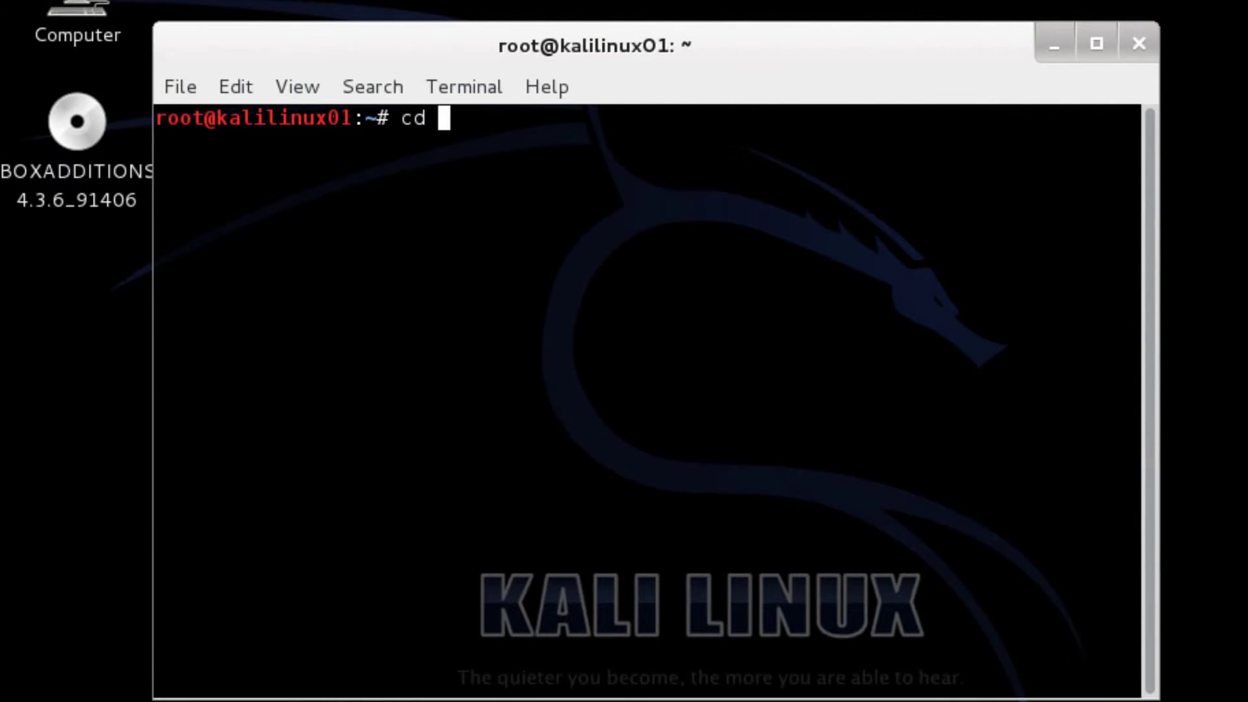
pyautogui.write('/media')
pyautogui.press('Return')
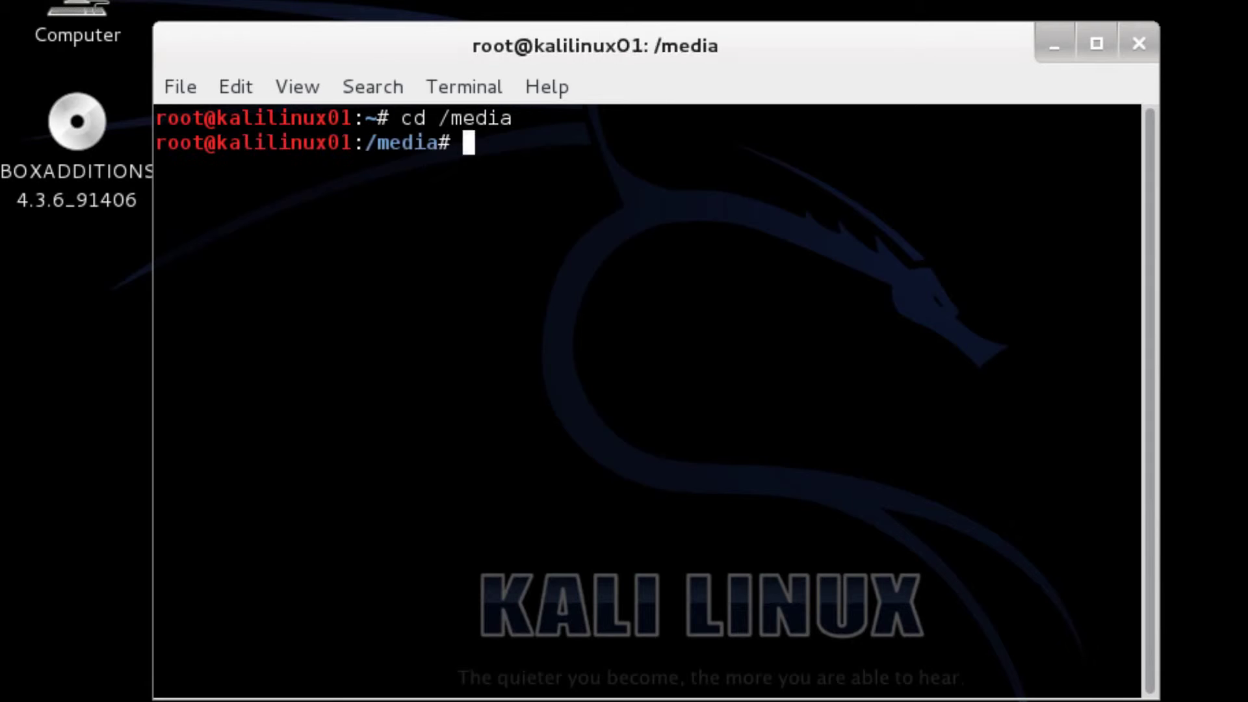
pyautogui.write('ls')
pyautogui.press('Return')
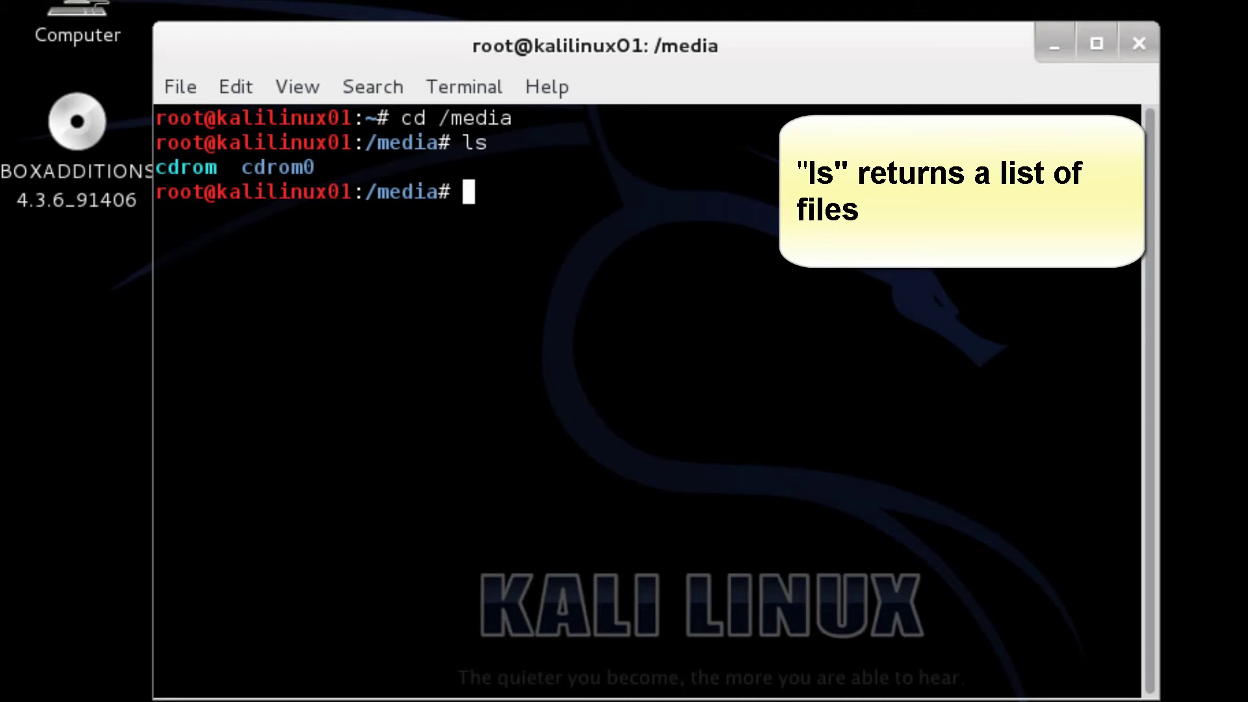
pyautogui.write('cd cd')
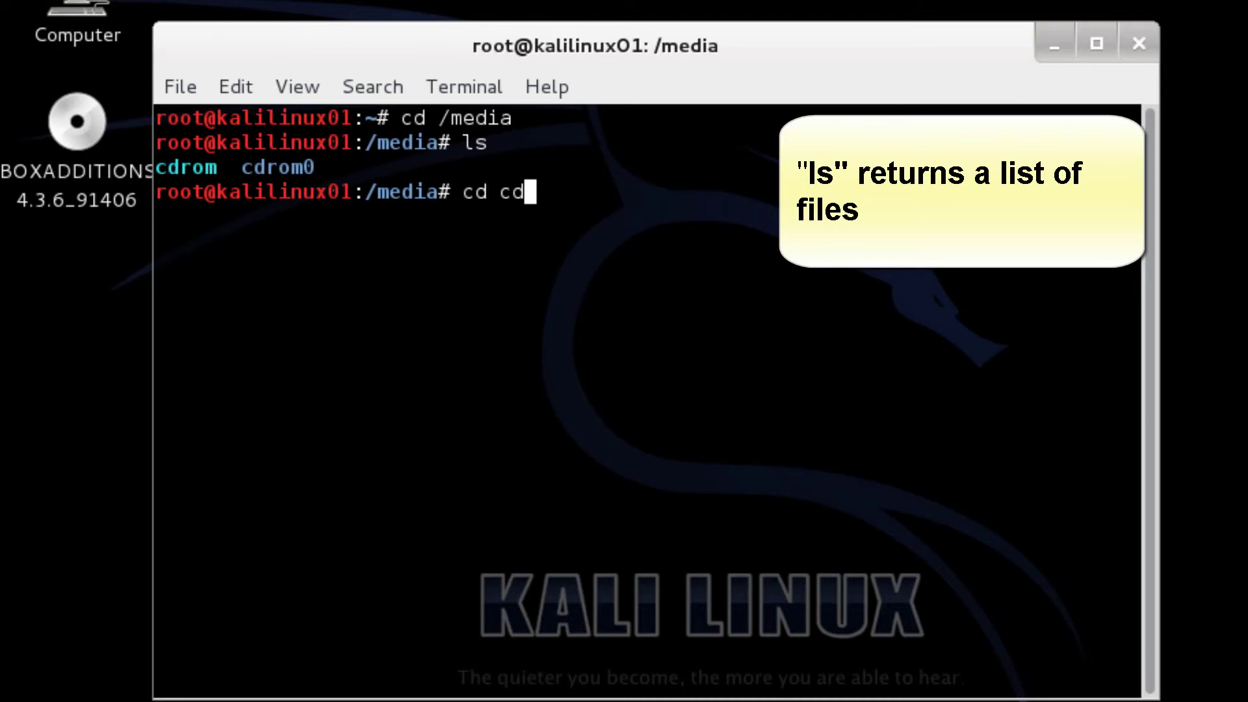
pyautogui.write('rom0')
pyautogui.press('Return')
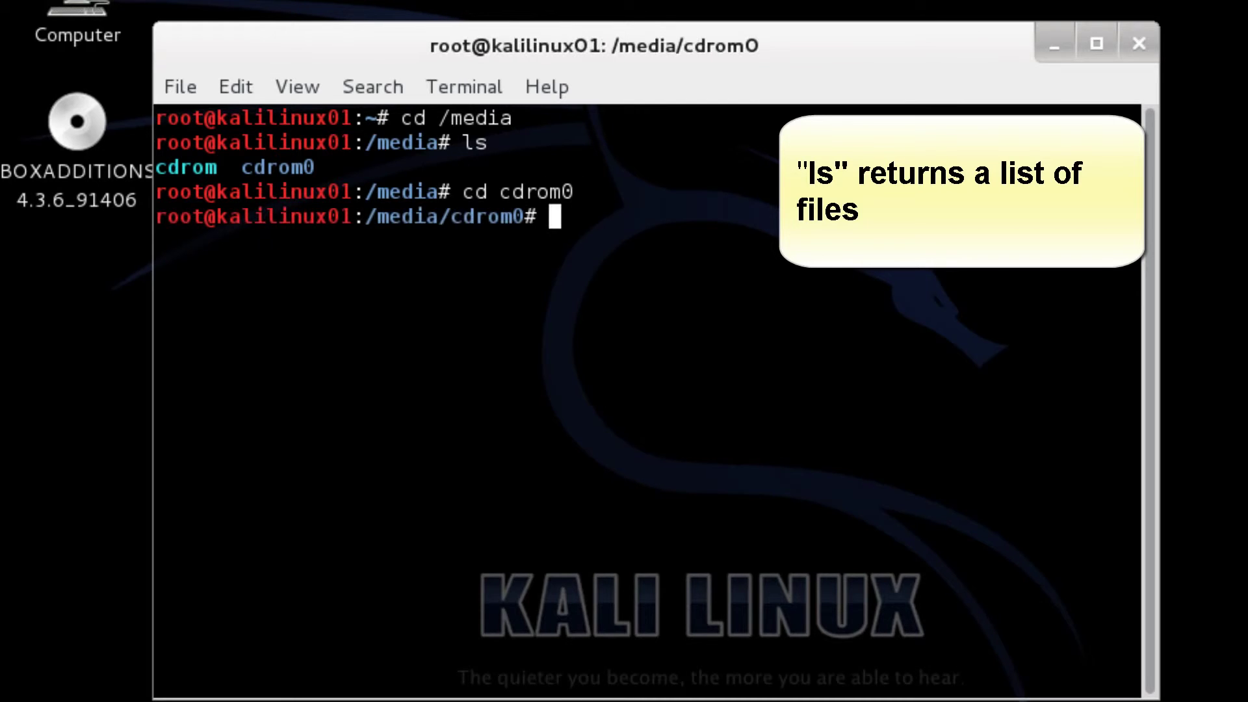
pyautogui.write('ls')
pyautogui.press('Return')
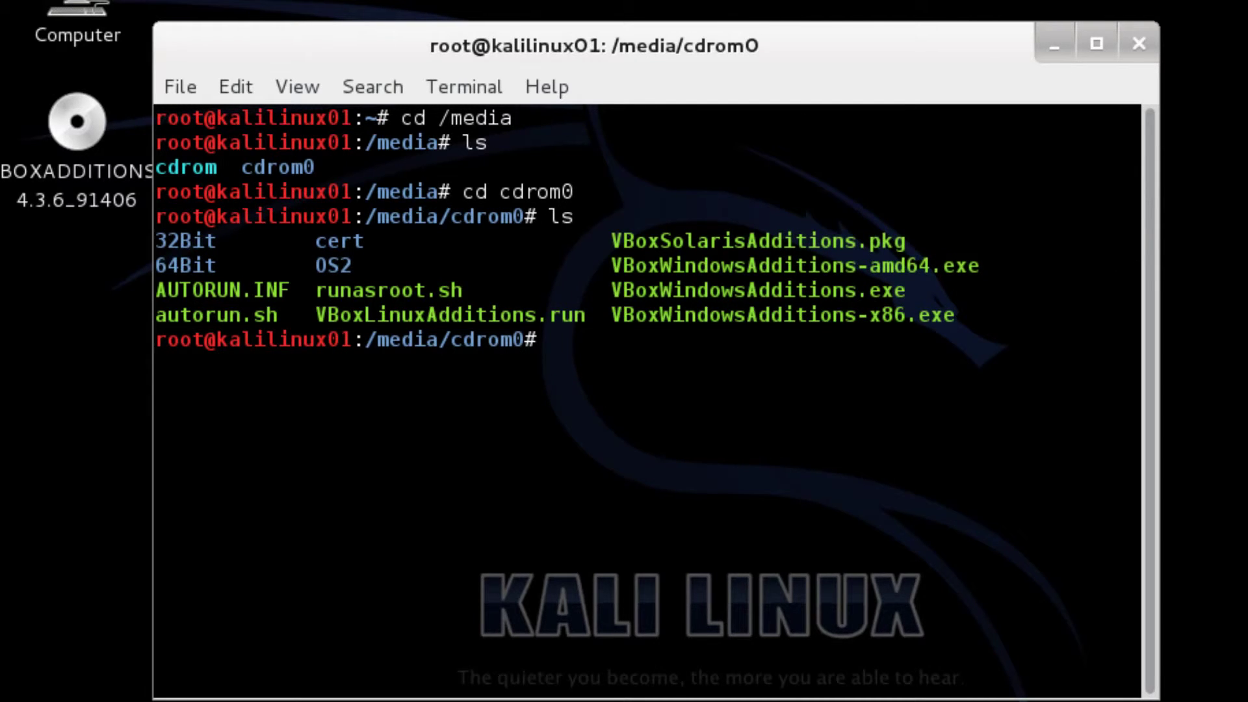
pyautogui.write('./')
pyautogui.write('VBoxLinus')
# Try ./VBoxLinuxAdditions.run from the disc, then copy it to /root and change to /root
pyautogui.press('BackSpace')
pyautogui.write('xAdd')
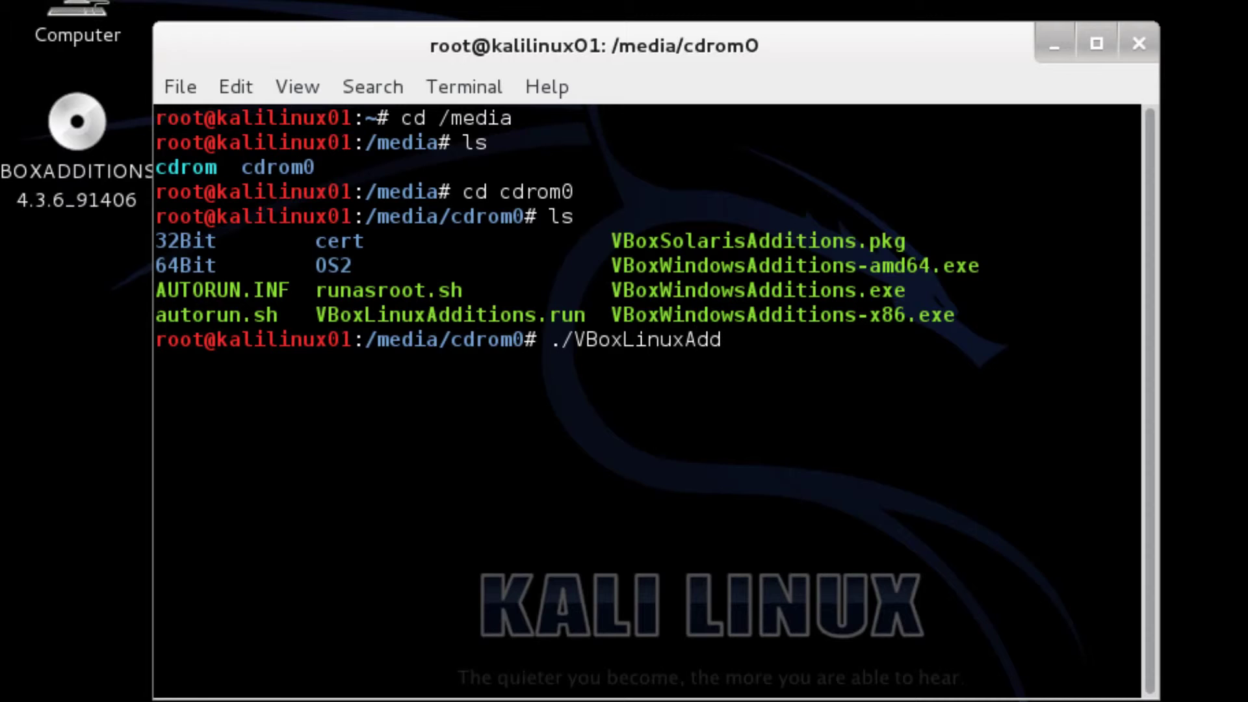
pyautogui.write('itions.run')
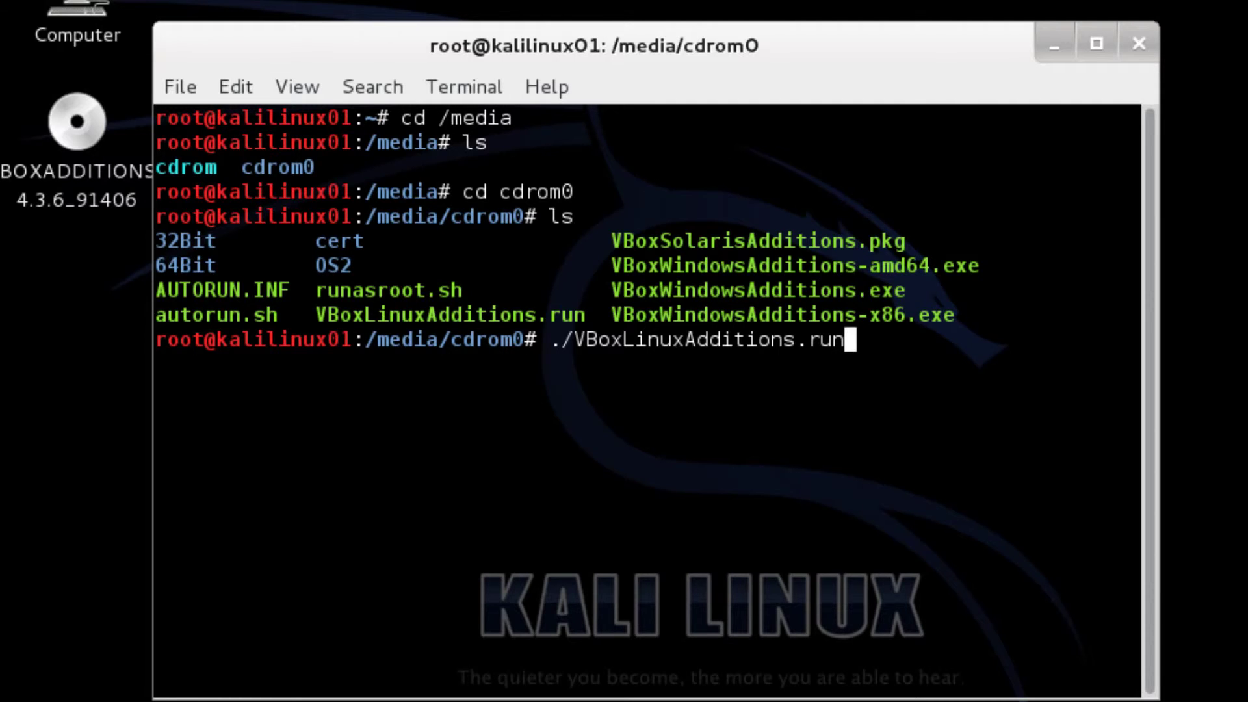
pyautogui.press('Return')
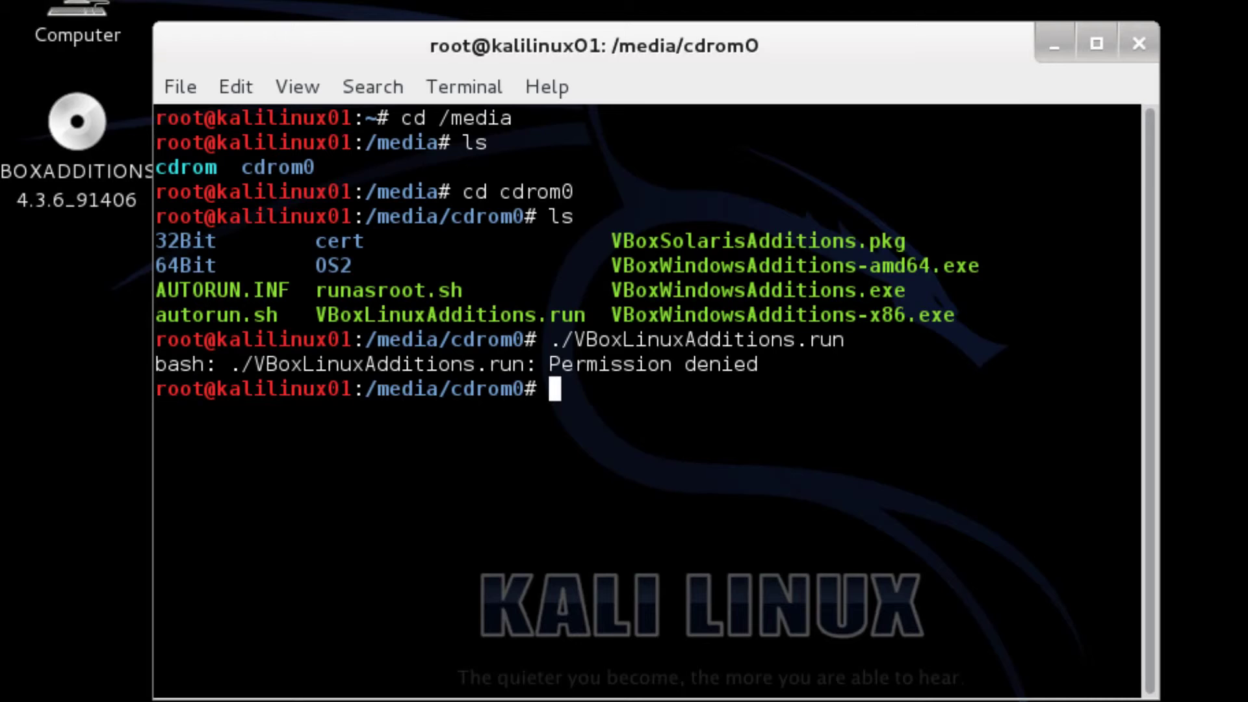
pyautogui.write('cp ')
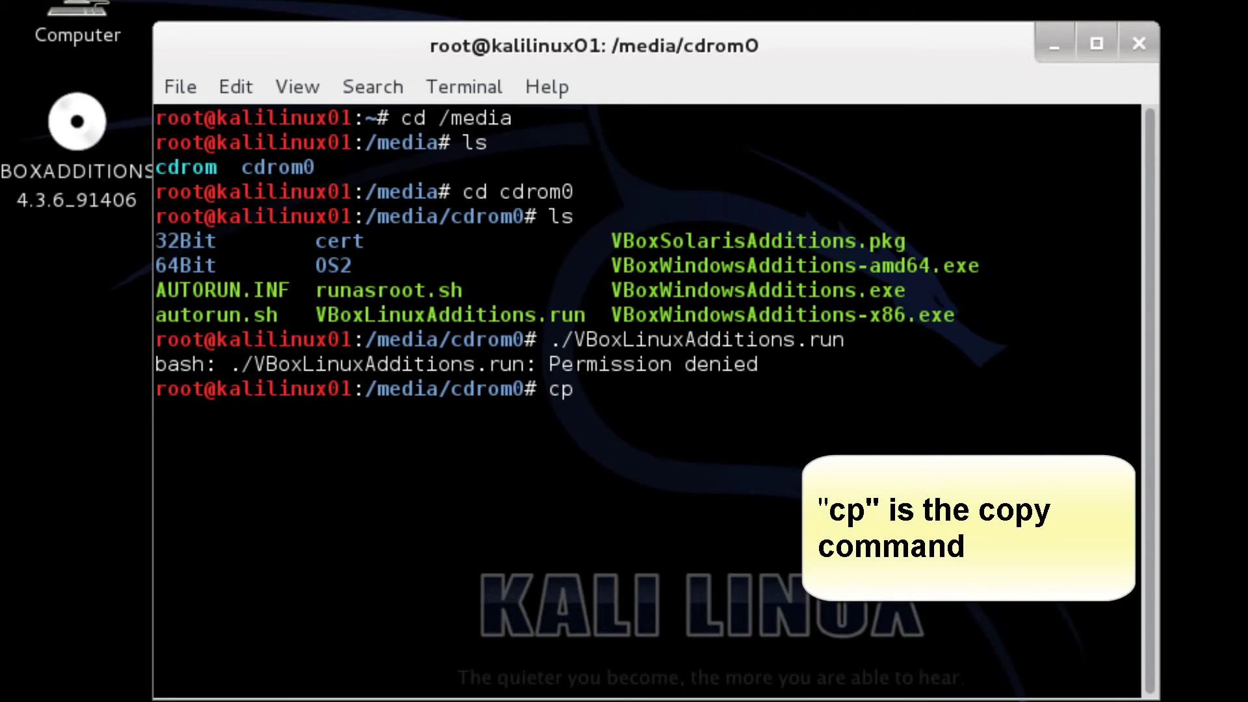
pyautogui.write('V')
pyautogui.write('BoxLinuxAdditions')
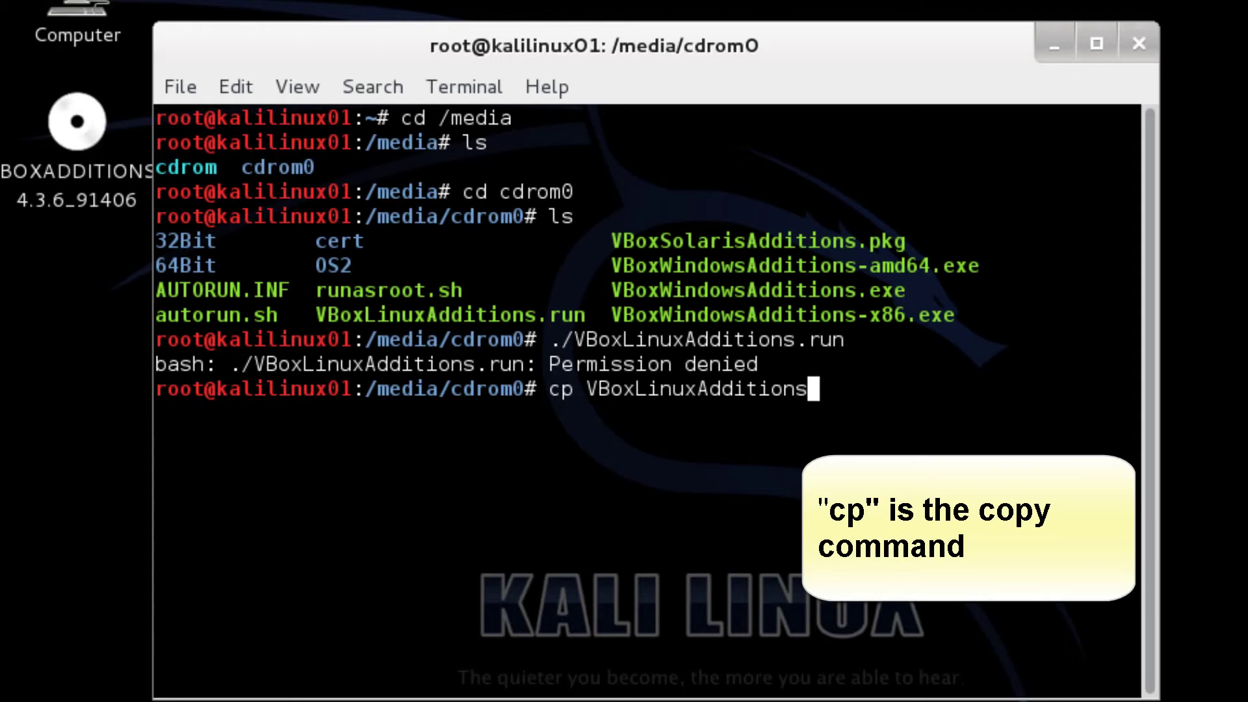
pyautogui.write('.un')
pyautogui.press('BackSpace')
pyautogui.press('BackSpace')
pyautogui.write('run ')
pyautogui.write('/root')
pyautogui.press('Return')
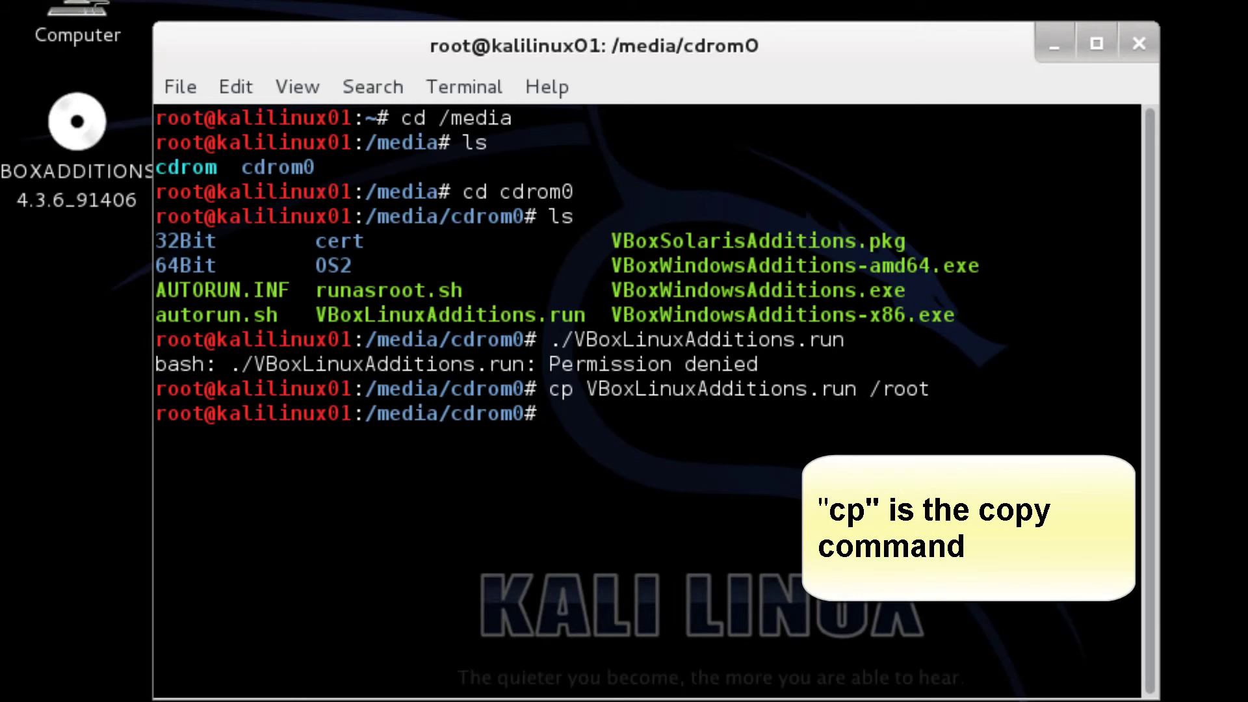
pyautogui.write('cd /root')
pyautogui.press('Return')
pyautogui.write('ls')
# List /root, apply chmod 755 to VBoxLinuxAdditions.run, check with ls -l, and run the installer
pyautogui.press('Return')
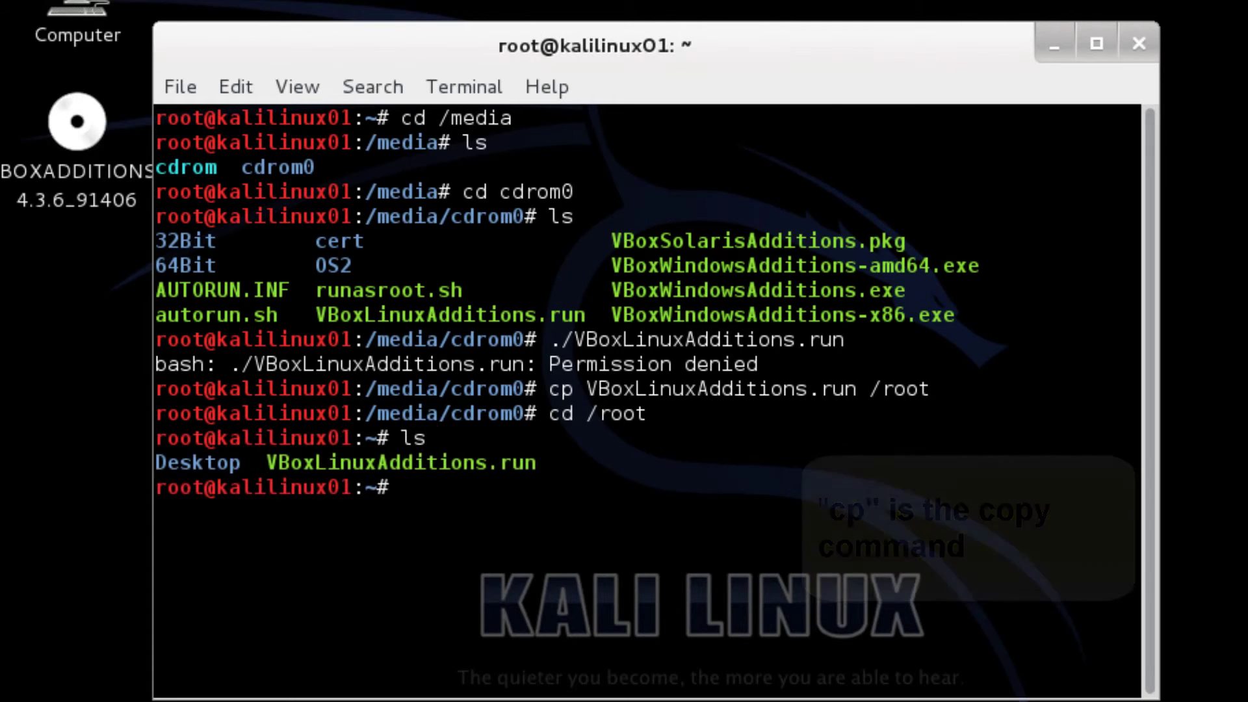
pyautogui.write('chmod')
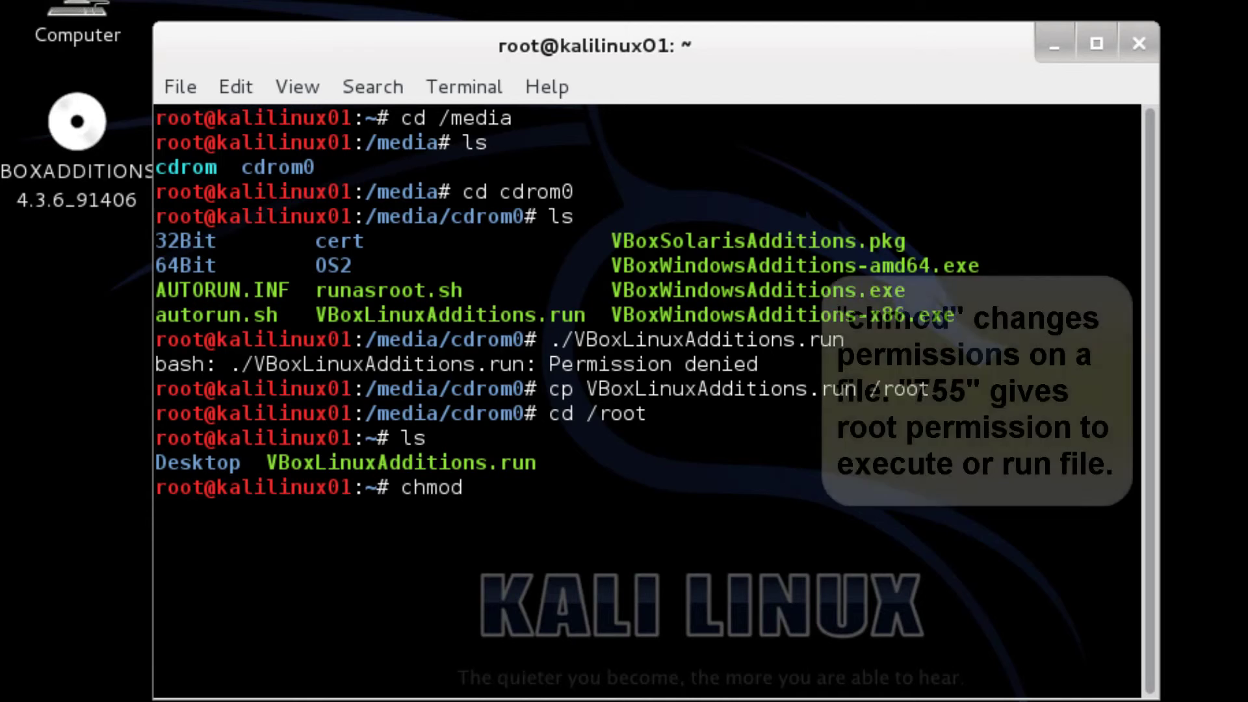
pyautogui.write('7')
pyautogui.write('55 ')
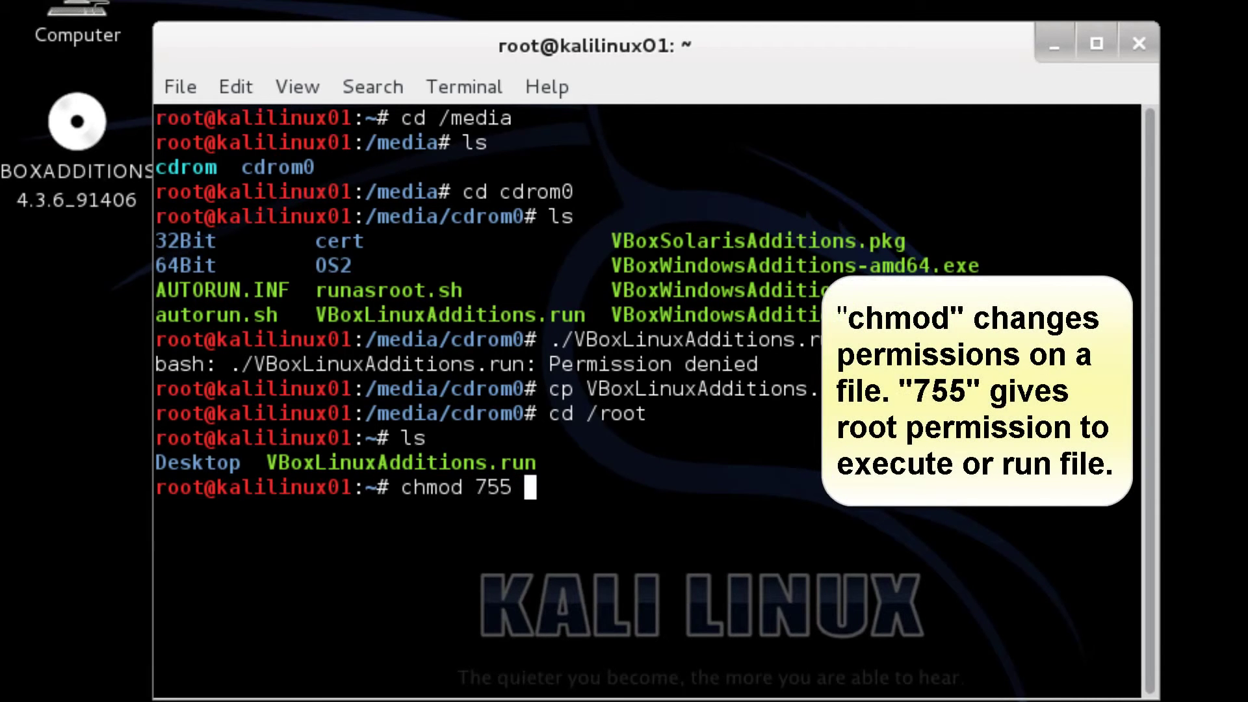
pyautogui.write('VBoxLinuxAdditions.run')
pyautogui.press('Return')
pyautogui.write('ls -l')
pyautogui.press('Return')
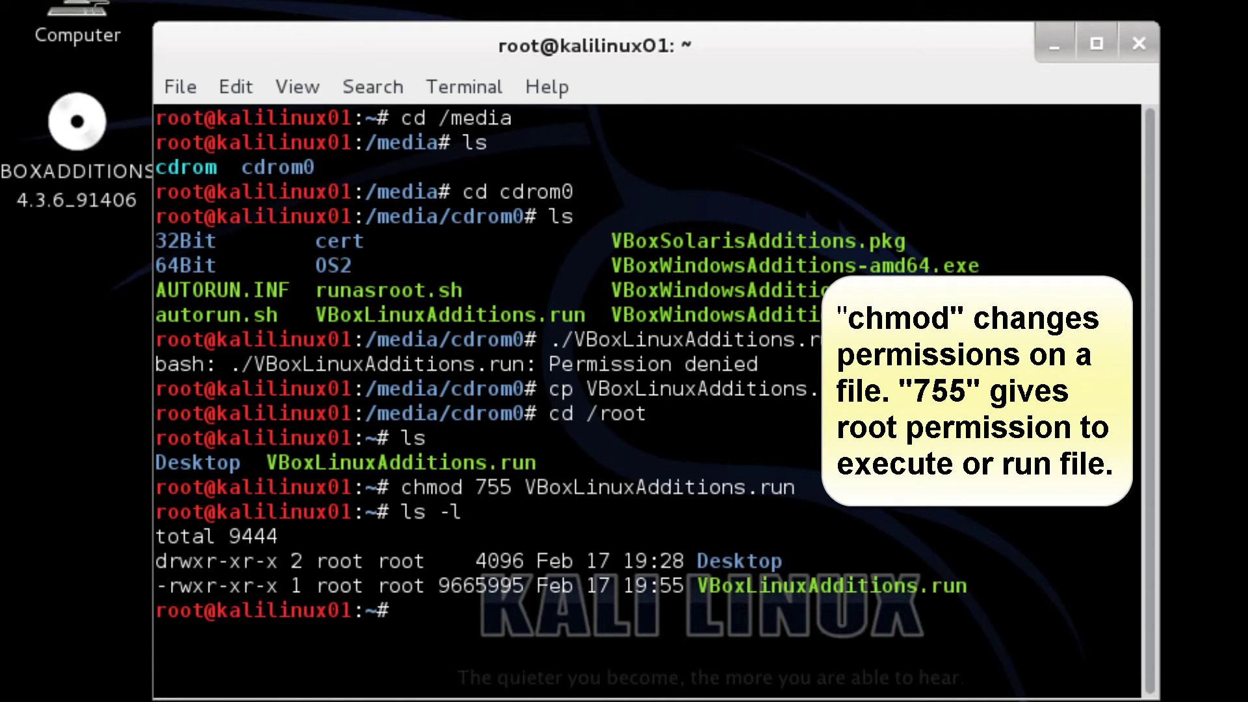
pyautogui.write('ls -l')
pyautogui.press('Up')
pyautogui.press('Up')
pyautogui.press('Up')
pyautogui.press('Up')
pyautogui.press('Up')
pyautogui.press('Up')
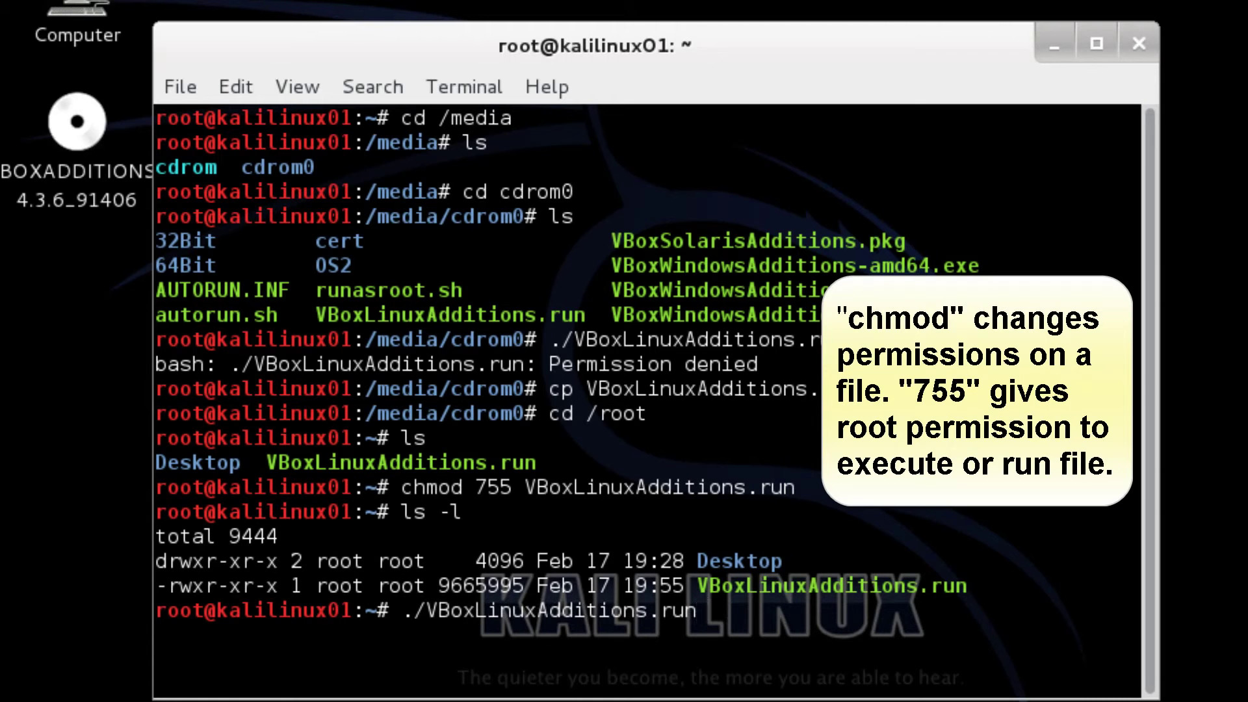
pyautogui.press('Return')
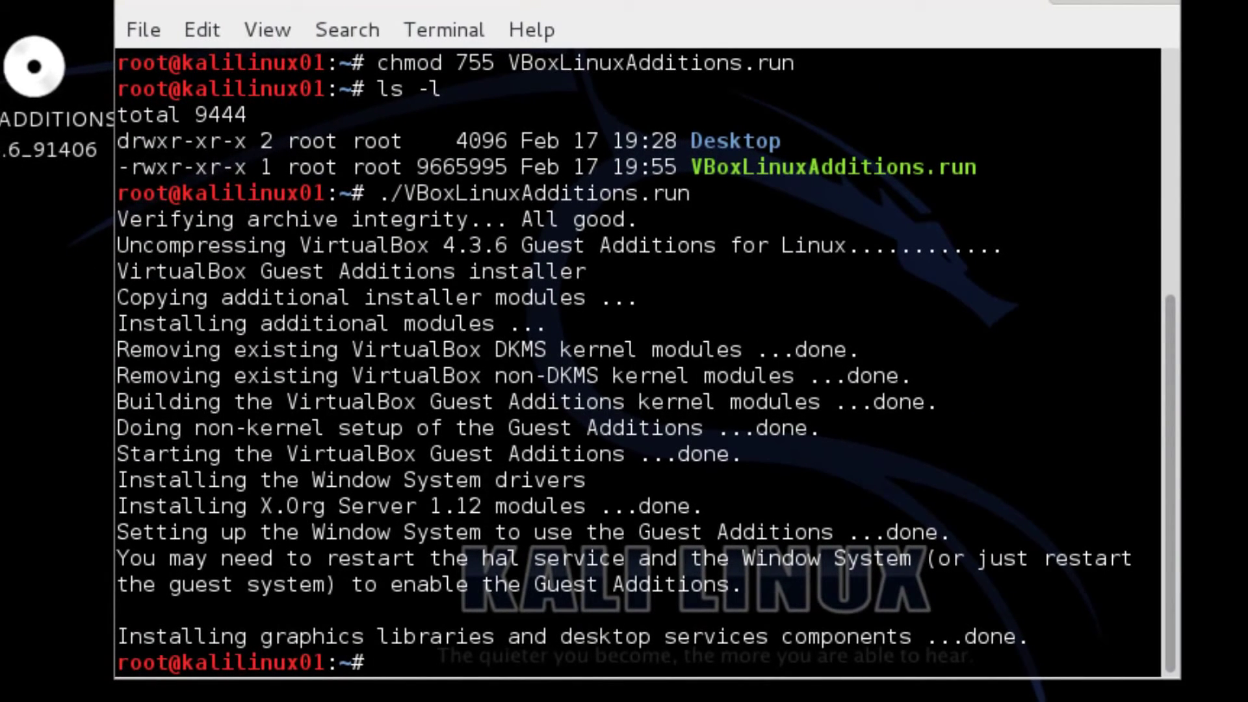
pyautogui.write('reboot')
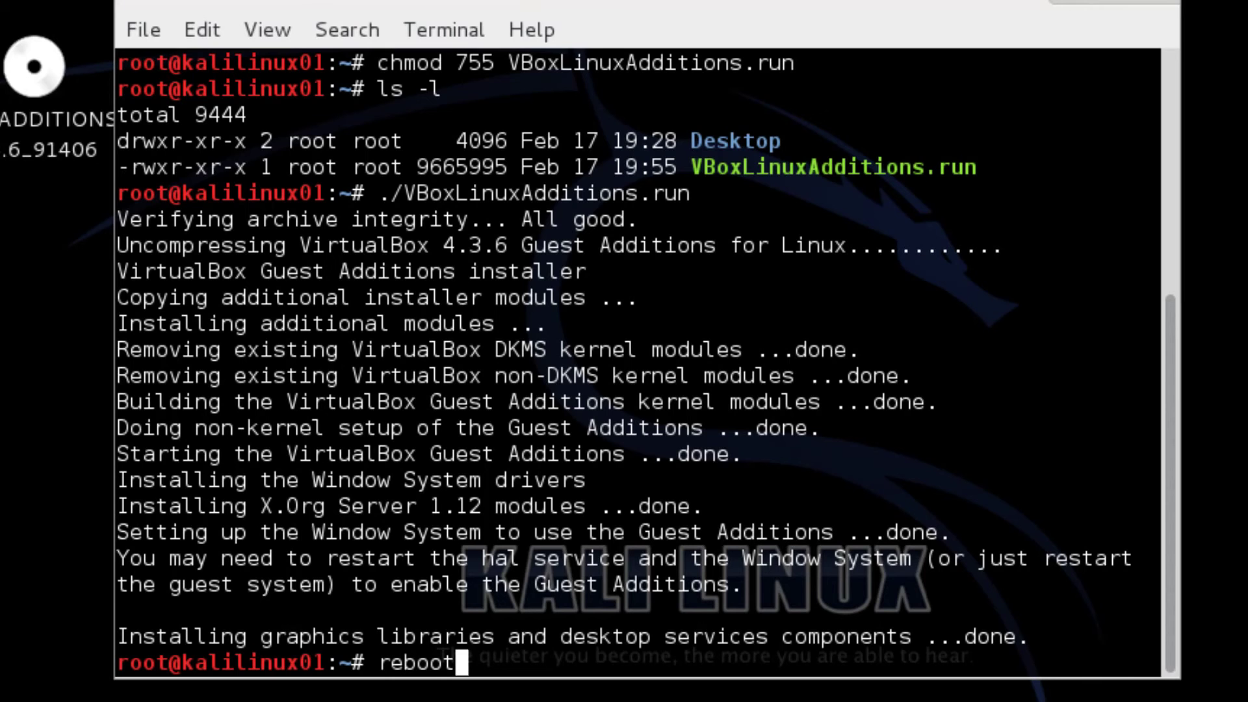
# Reboot the guest and log back in as root through Other...
pyautogui.press('Return')
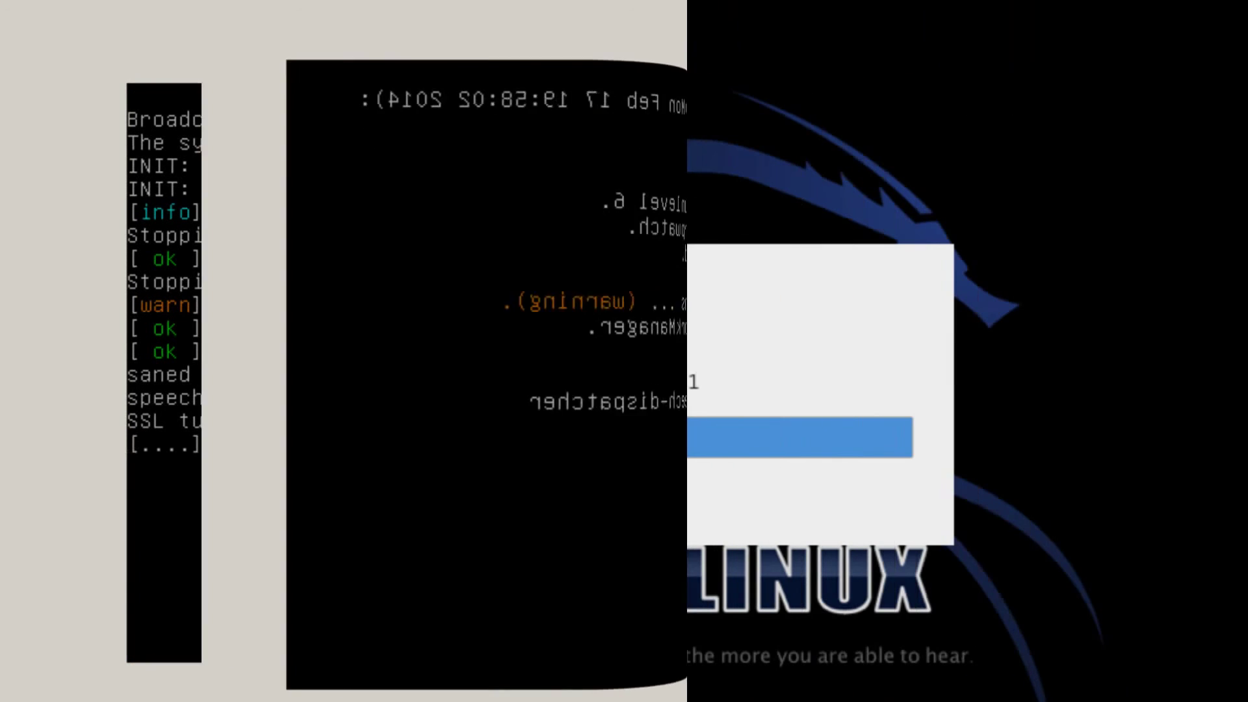
pyautogui.click(461, 429)
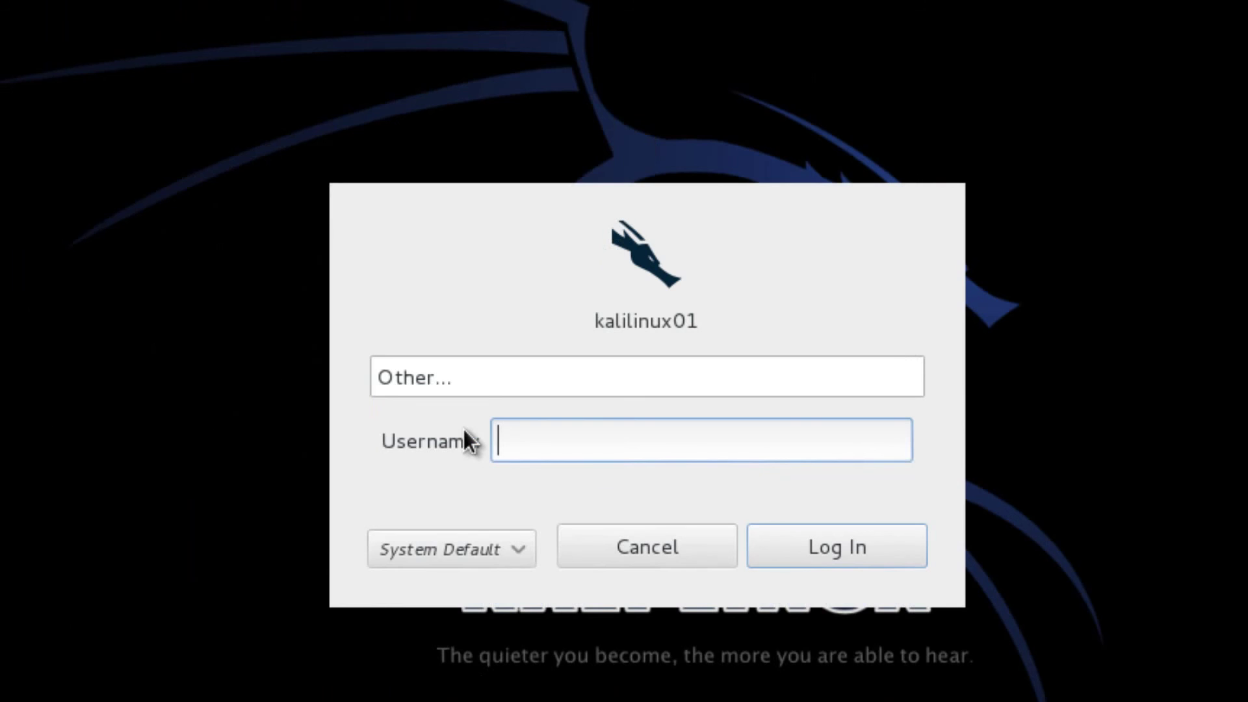
pyautogui.write('root')
pyautogui.press('Return')
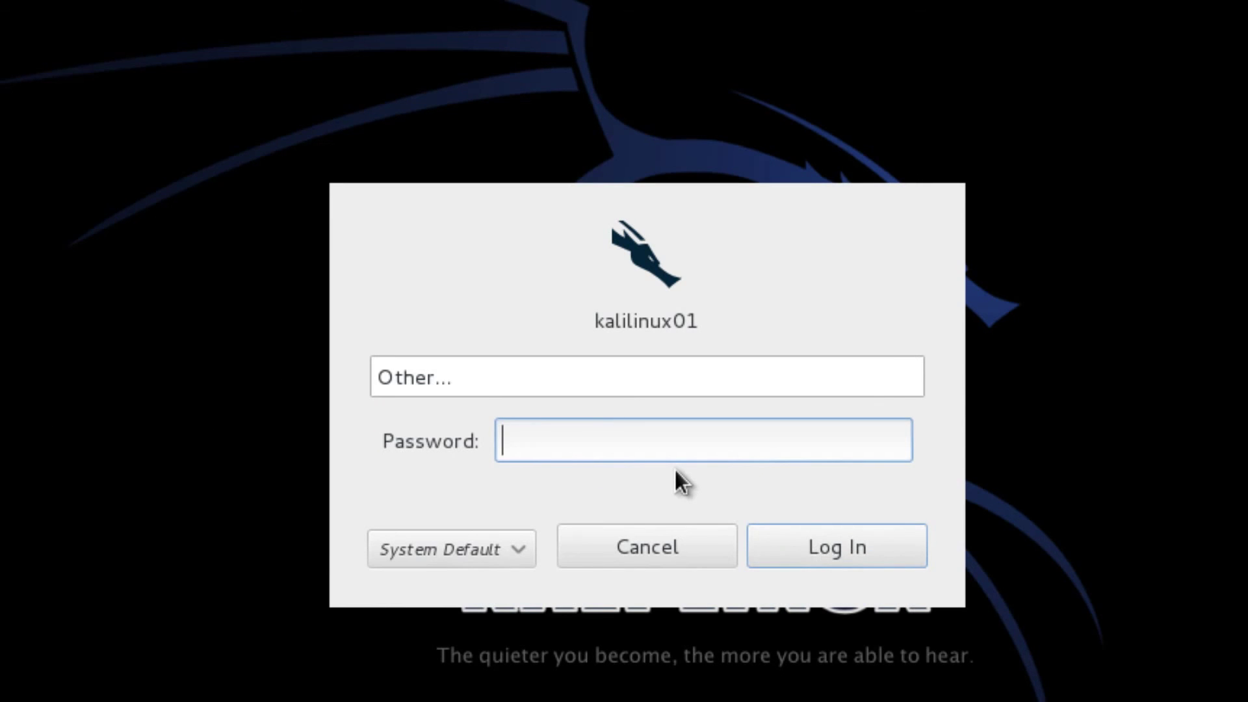
pyautogui.press('Return')
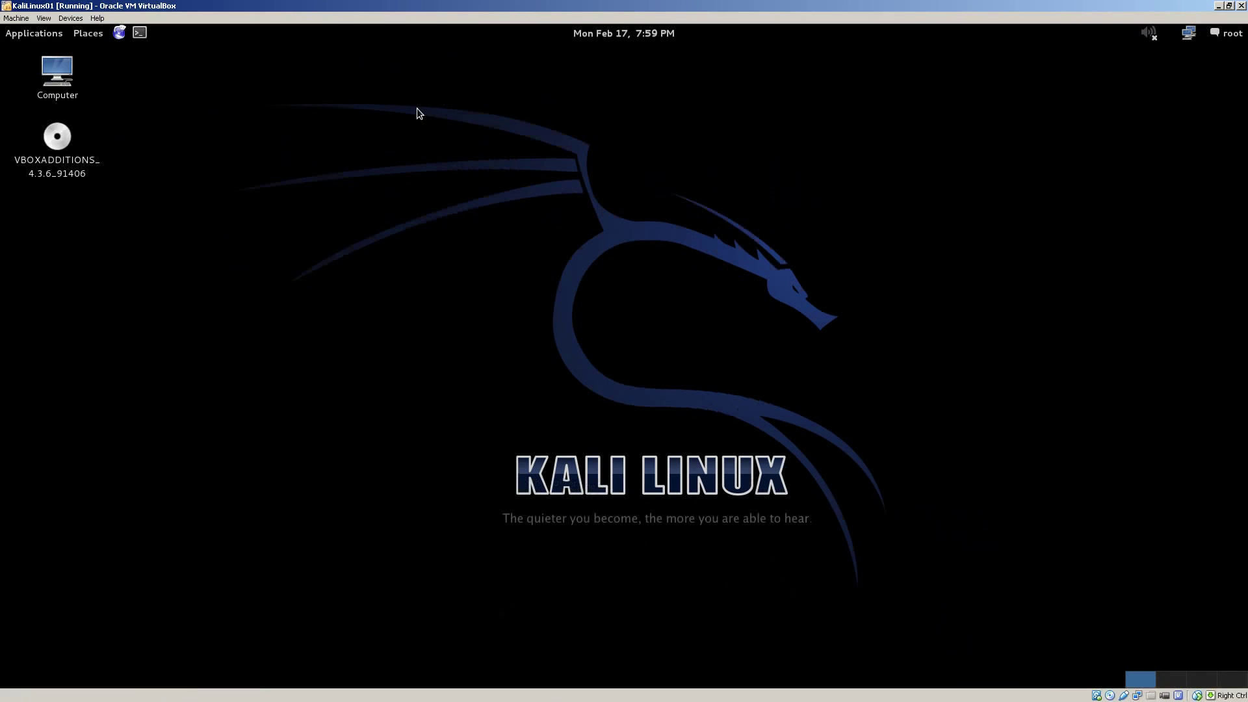